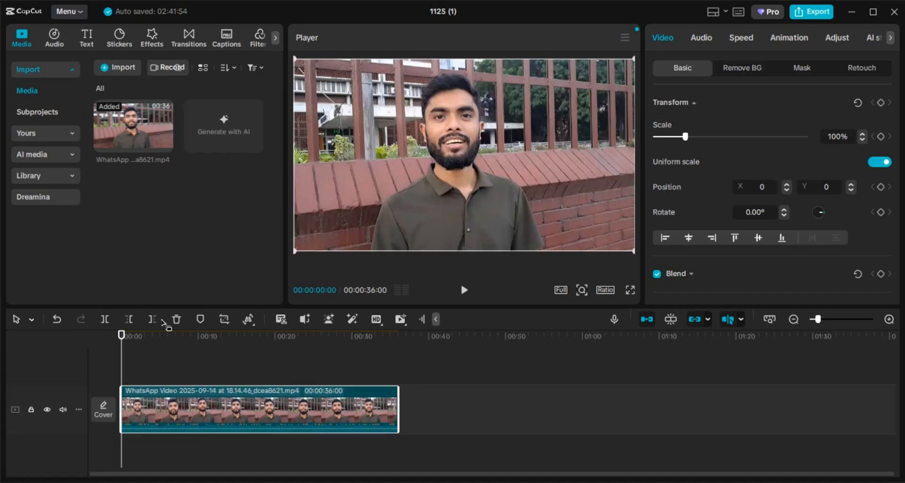
{"action": "left_click", "coordinate": [15, 321]}
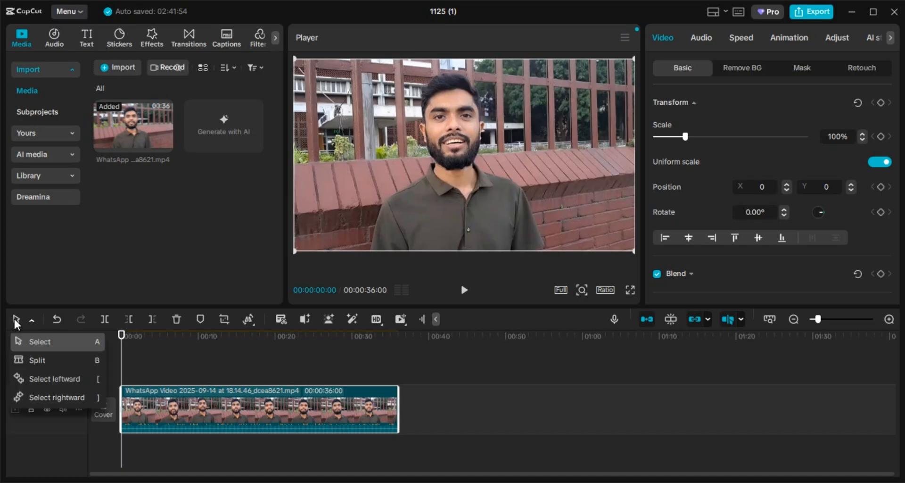
{"action": "left_click", "coordinate": [219, 398]}
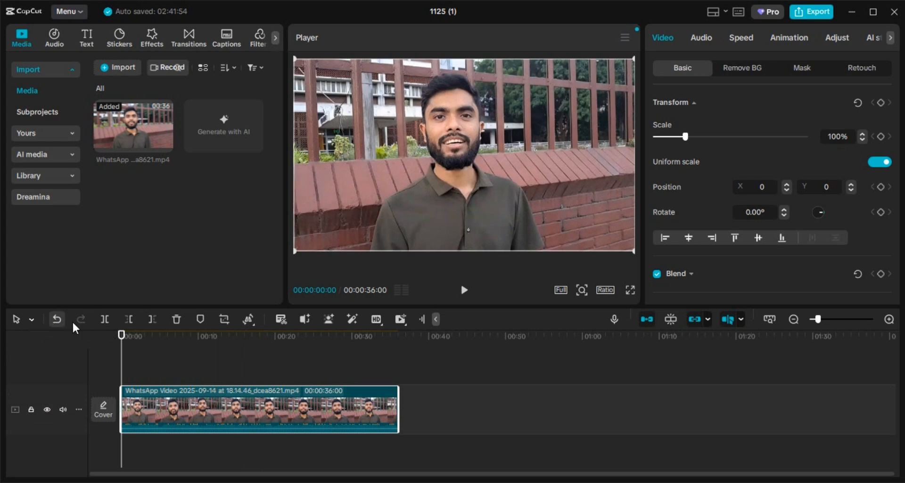
Split the video clip on the timeline at about 17 seconds.
{"action": "left_click_drag", "start_coordinate": [121, 335], "coordinate": [251, 336]}
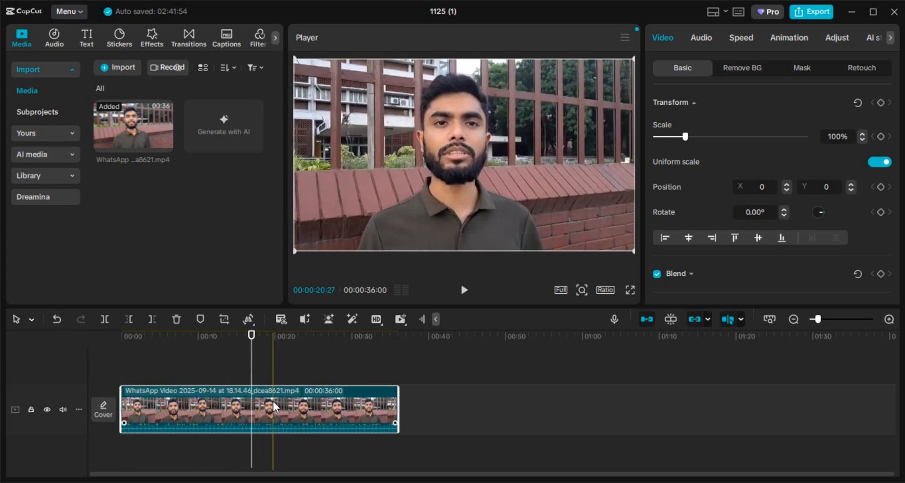
{"action": "left_click", "coordinate": [112, 321]}
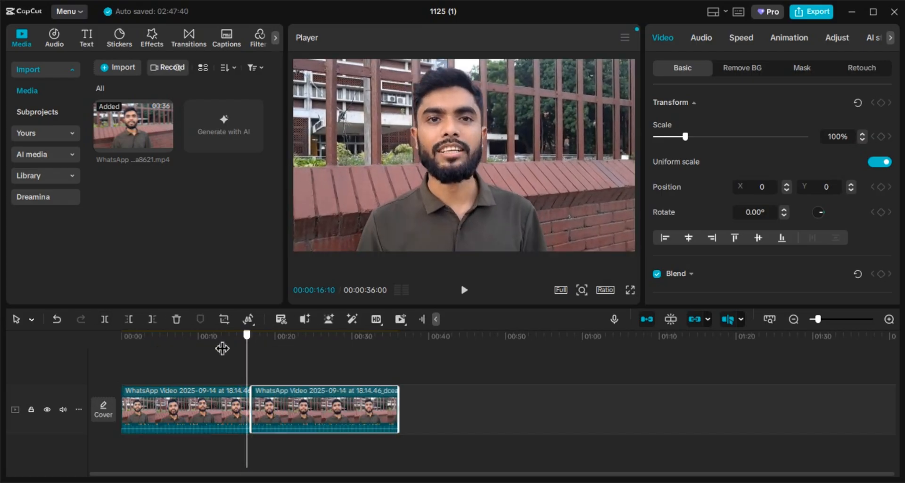
{"action": "left_click_drag", "start_coordinate": [251, 336], "coordinate": [198, 336]}
{"action": "left_click", "coordinate": [227, 406]}
{"action": "left_click", "coordinate": [279, 403]}
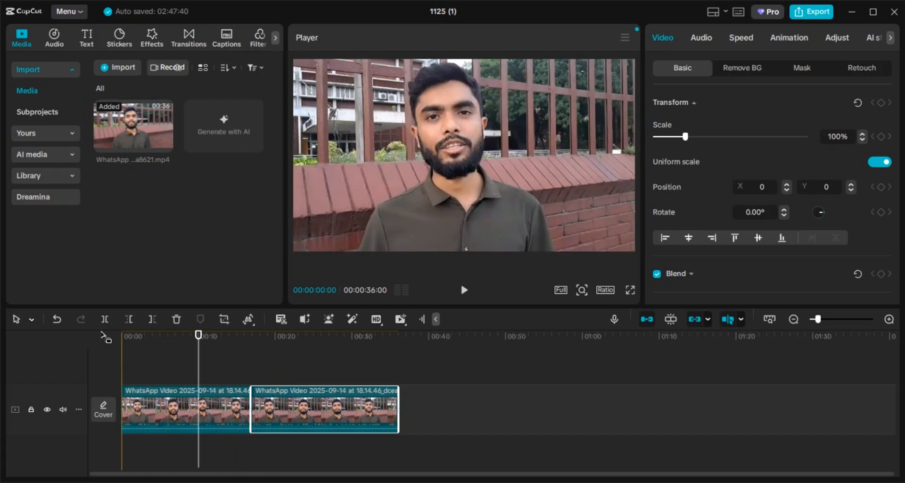
Undo the clip split, redo it, and undo it again.
{"action": "left_click", "coordinate": [57, 316]}
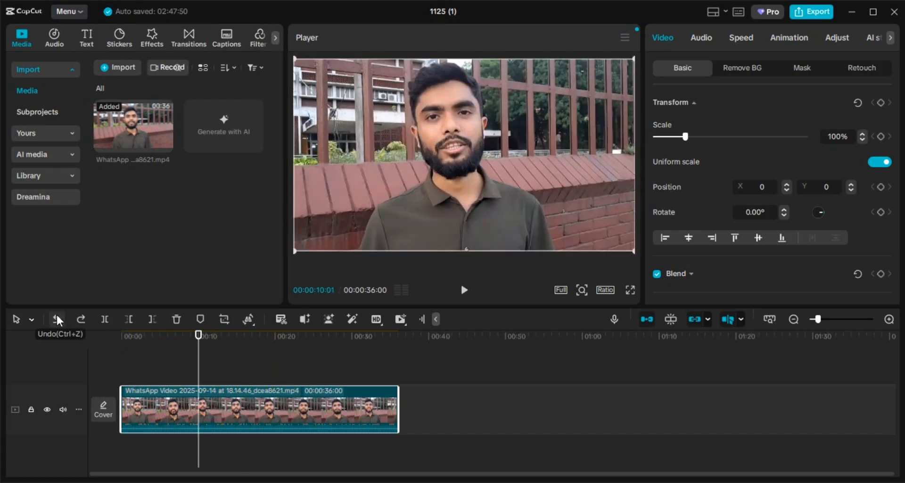
{"action": "left_click", "coordinate": [268, 413]}
{"action": "left_click", "coordinate": [81, 319]}
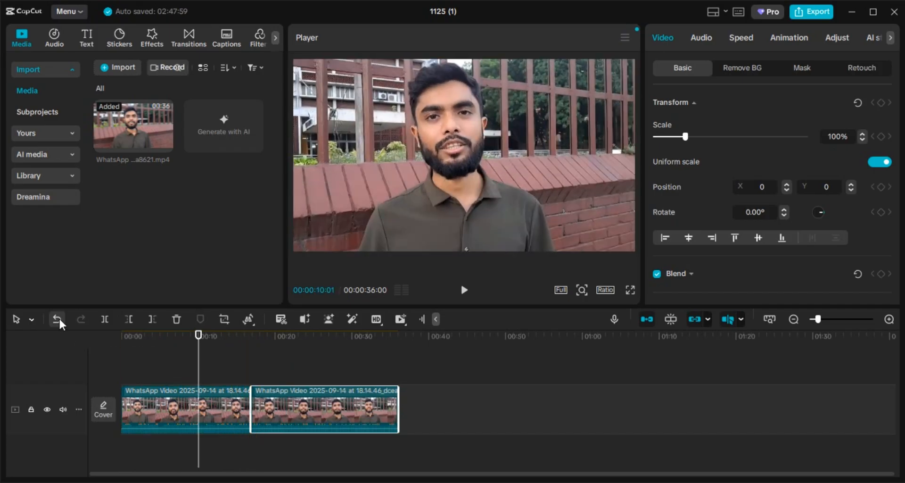
{"action": "left_click", "coordinate": [58, 320]}
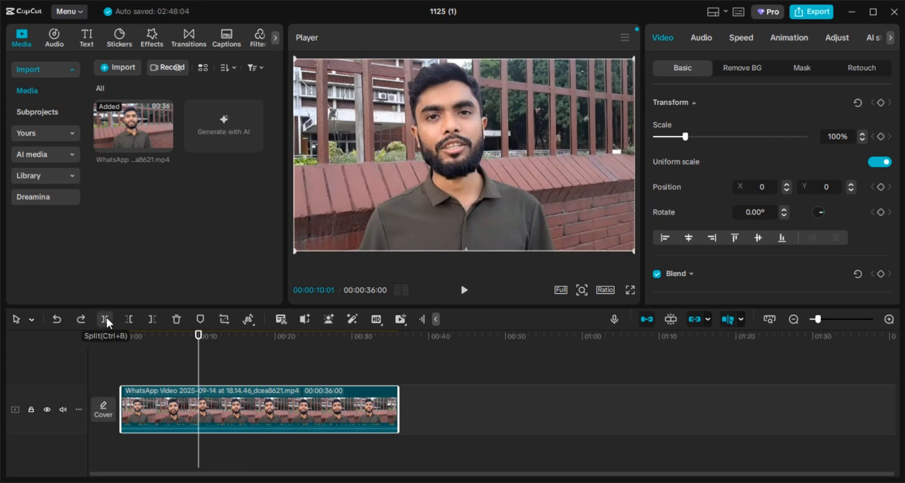
Split the video clip at 00:00:05:00 and again at 00:00:25:25.
{"action": "left_click", "coordinate": [160, 335]}
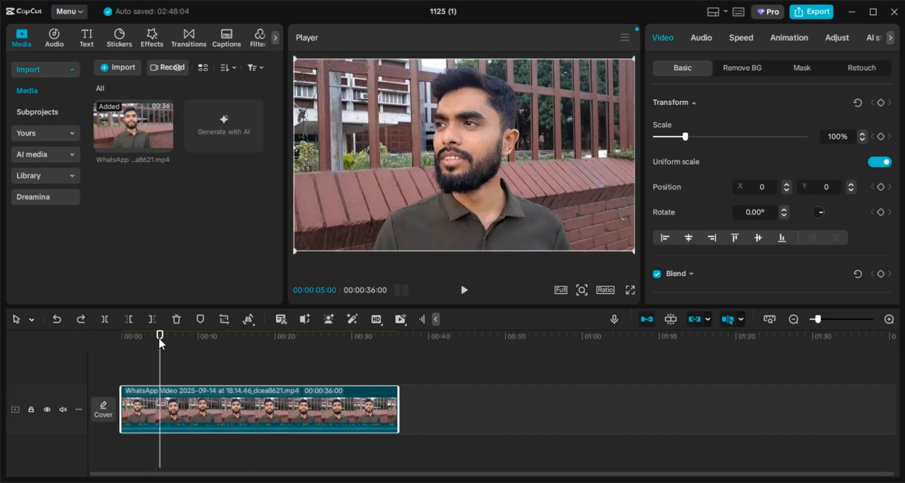
{"action": "left_click", "coordinate": [106, 319]}
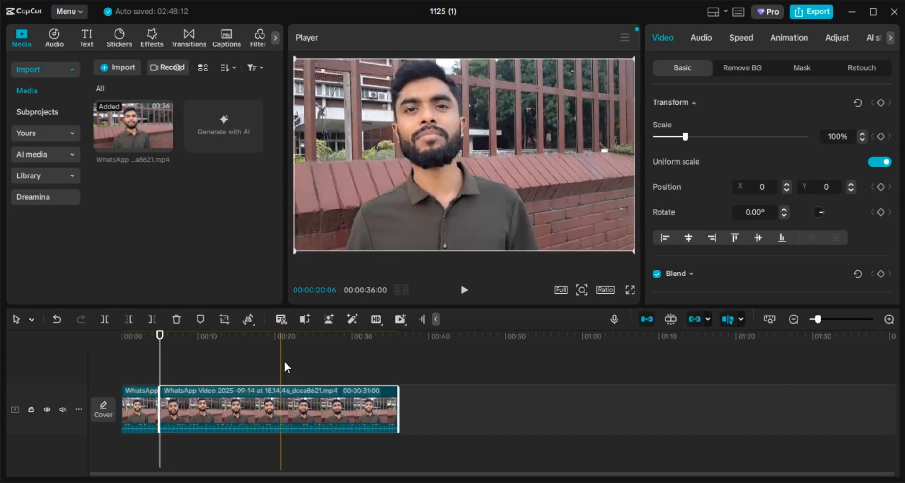
{"action": "left_click", "coordinate": [321, 341]}
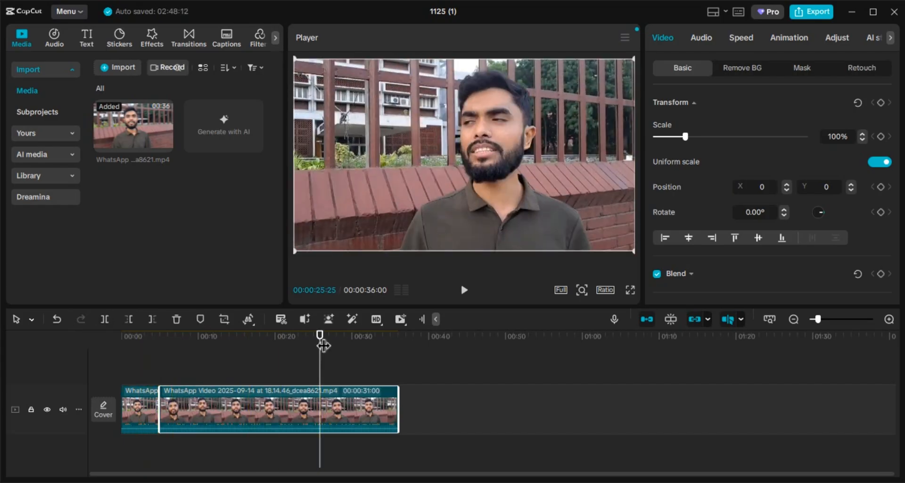
{"action": "left_click", "coordinate": [106, 320]}
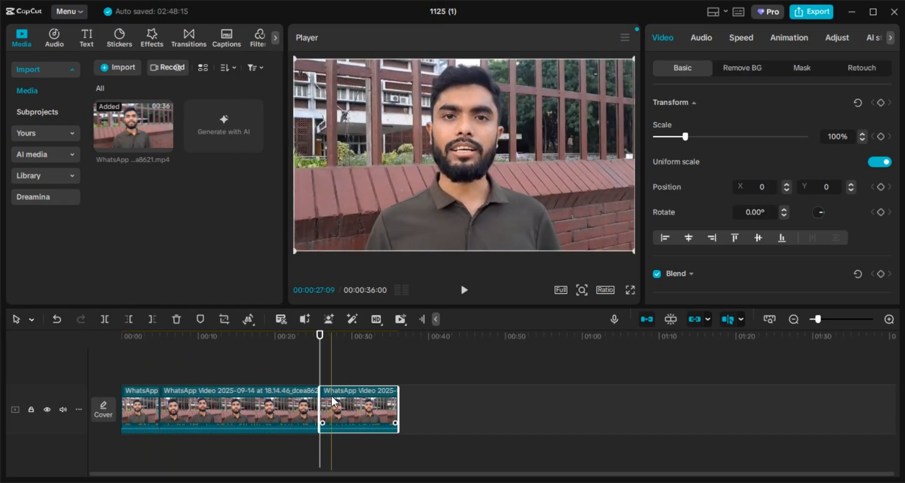
Cut away the part of the first clip that lies before 00:00:02:28.
{"action": "left_click_drag", "start_coordinate": [320, 336], "coordinate": [270, 336]}
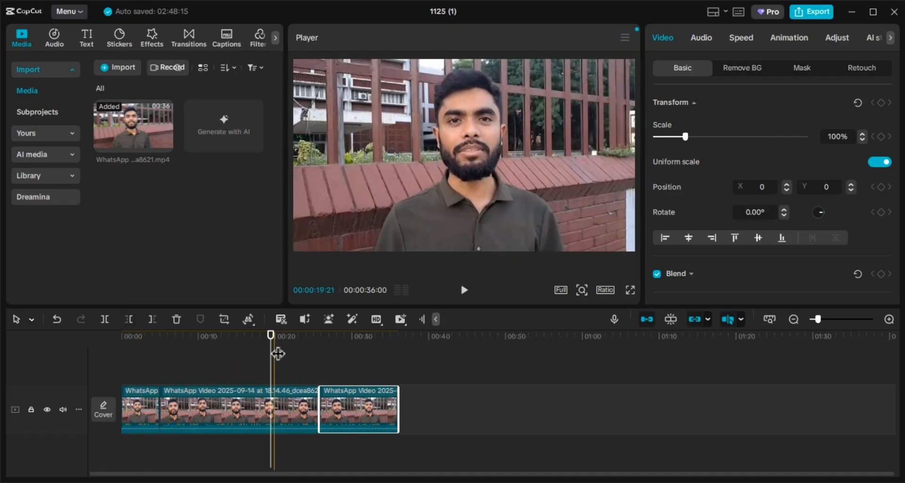
{"action": "left_click", "coordinate": [154, 365]}
{"action": "left_click_drag", "start_coordinate": [150, 366], "coordinate": [144, 364]}
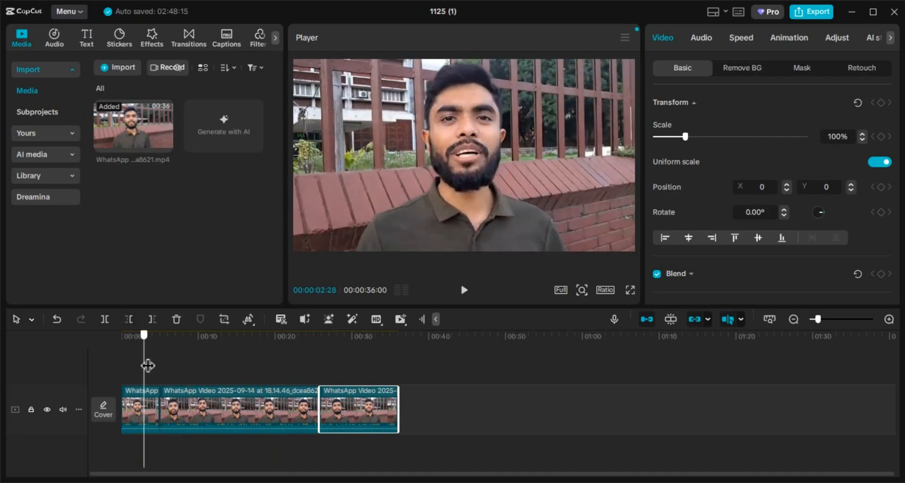
{"action": "left_click", "coordinate": [151, 402]}
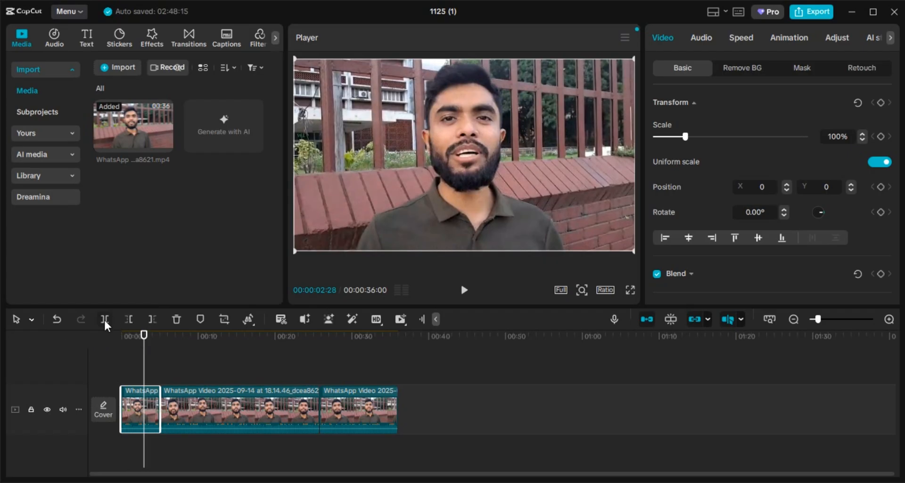
{"action": "left_click", "coordinate": [129, 319]}
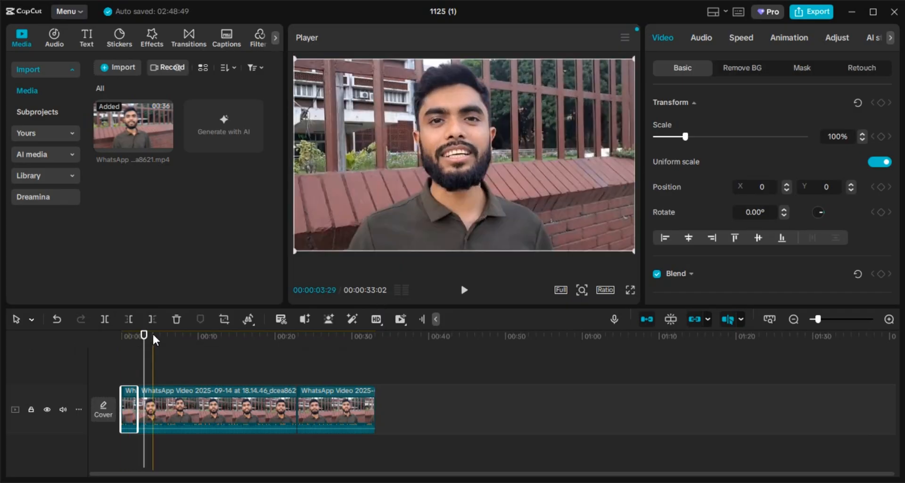
Cut away the part of the last clip that lies after 00:00:27:19.
{"action": "left_click_drag", "start_coordinate": [145, 334], "coordinate": [260, 336]}
{"action": "left_click", "coordinate": [335, 347]}
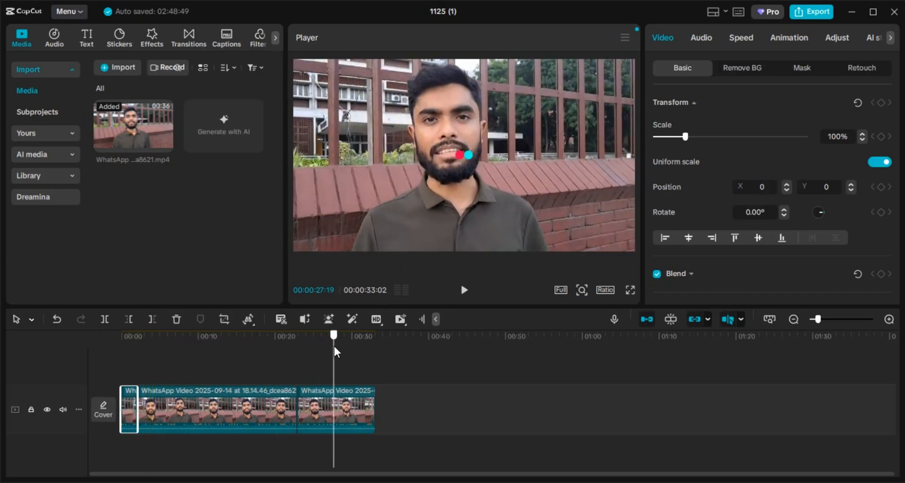
{"action": "left_click", "coordinate": [342, 402]}
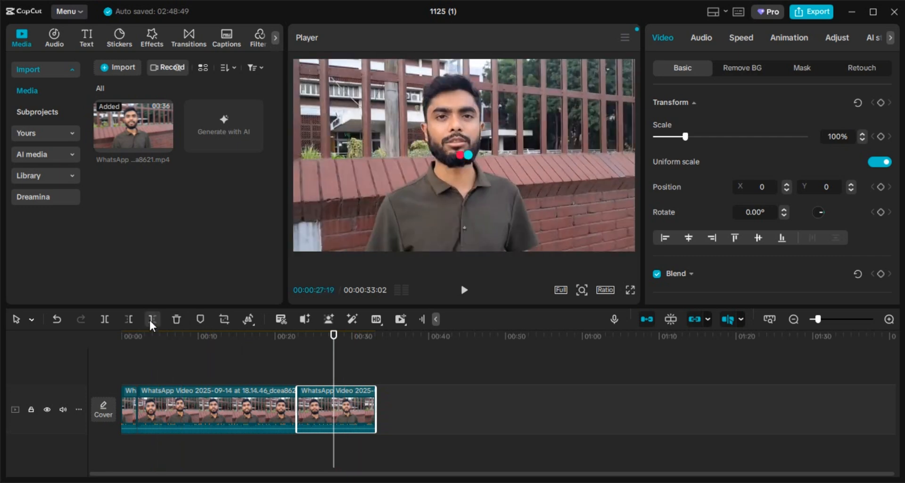
{"action": "left_click", "coordinate": [149, 319]}
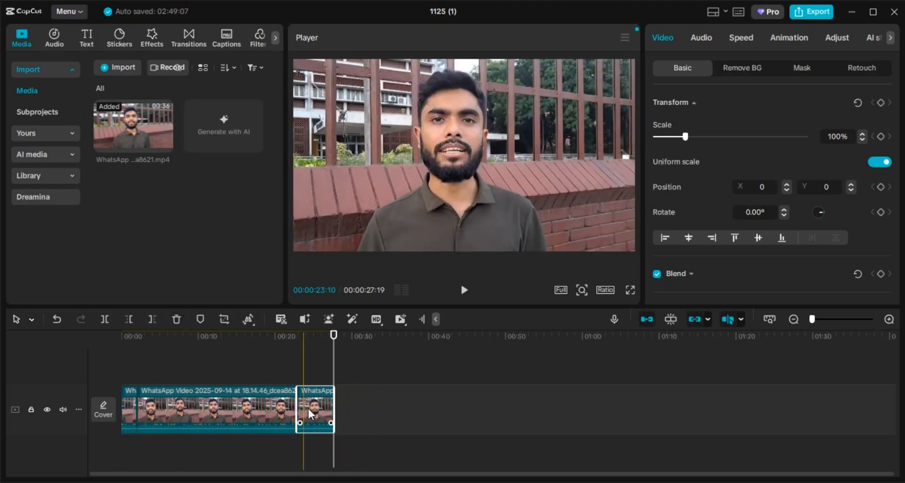
Delete the last clip and the first clip, keeping only the middle segment on the timeline.
{"action": "left_click", "coordinate": [177, 319]}
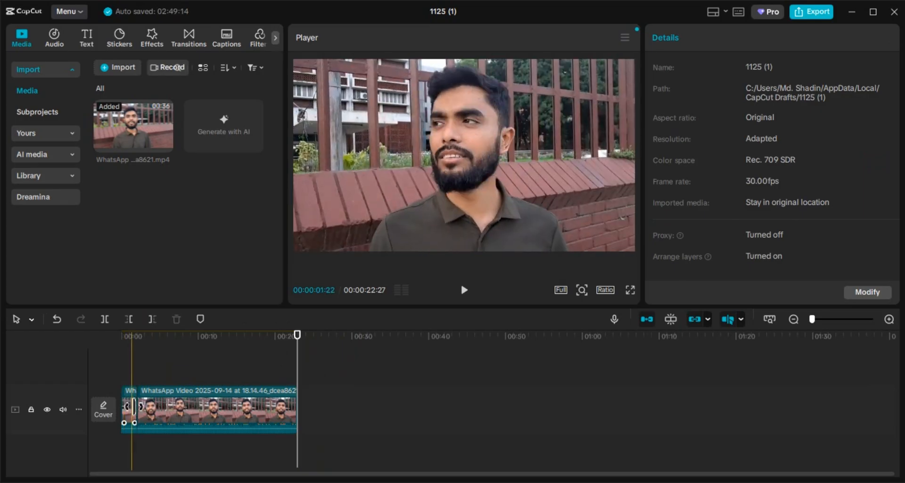
{"action": "left_click", "coordinate": [129, 402]}
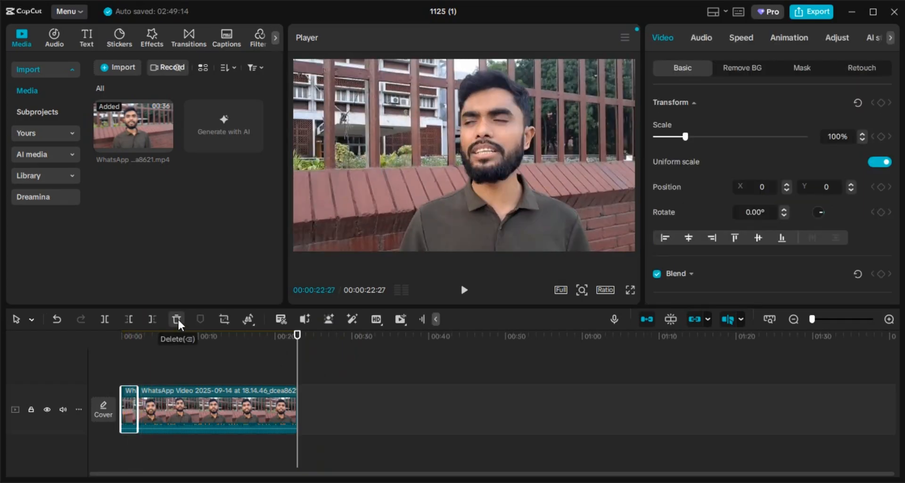
{"action": "left_click", "coordinate": [177, 318]}
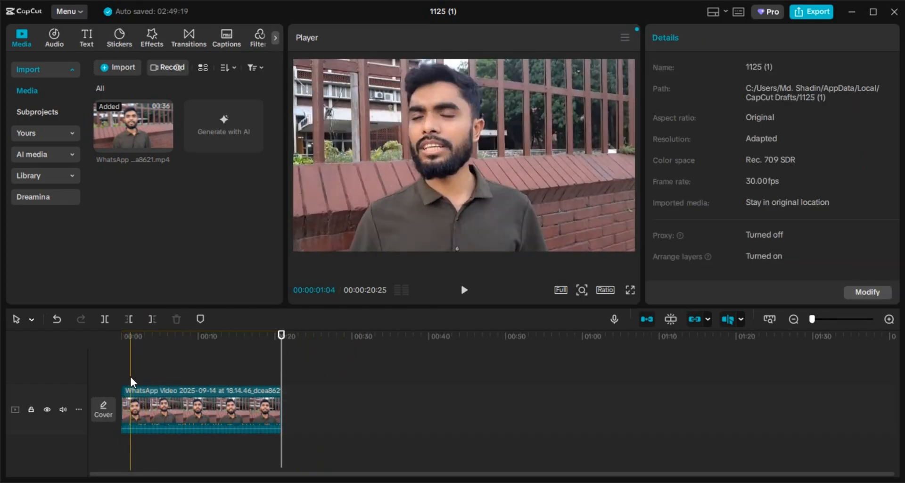
Add a marker to the remaining clip at 00:00:06:11 and move it to about 3.6 seconds.
{"action": "left_click", "coordinate": [155, 409]}
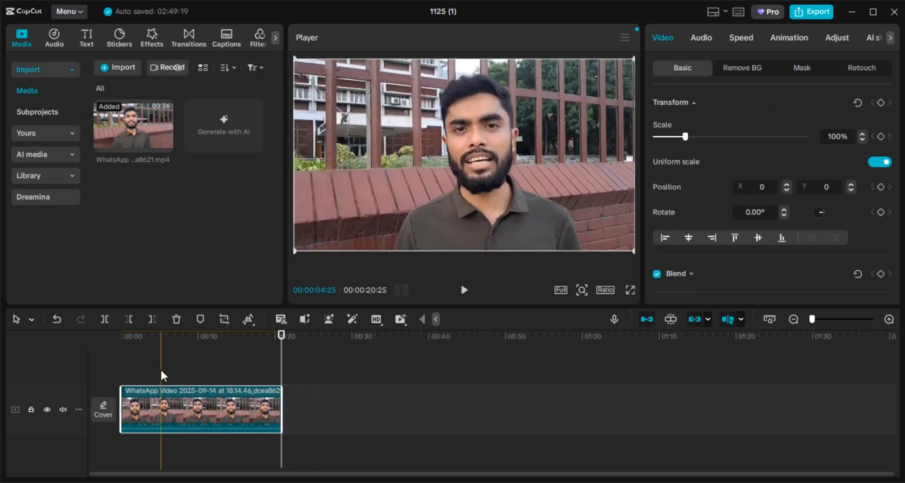
{"action": "left_click_drag", "start_coordinate": [813, 319], "coordinate": [820, 324]}
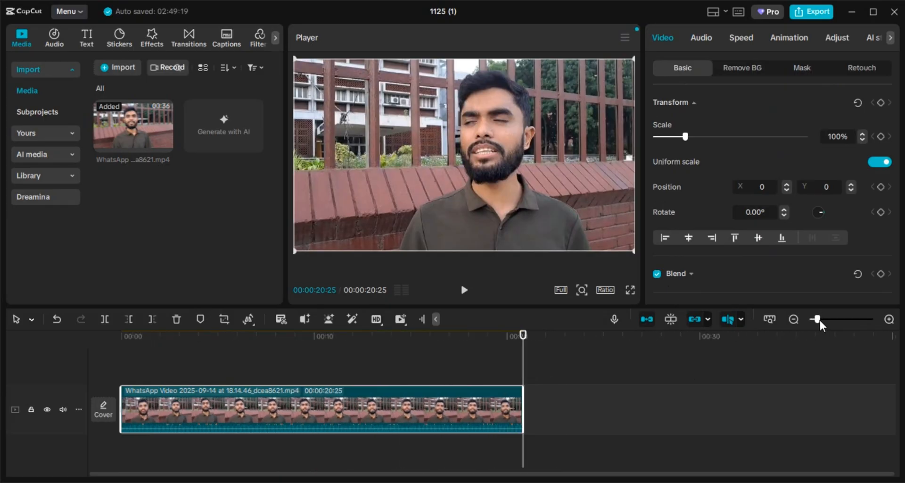
{"action": "left_click", "coordinate": [245, 349]}
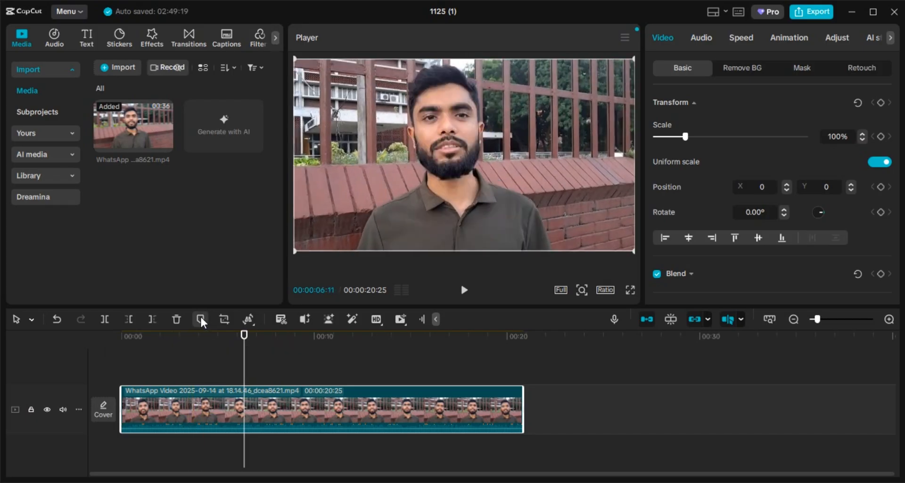
{"action": "left_click", "coordinate": [200, 319]}
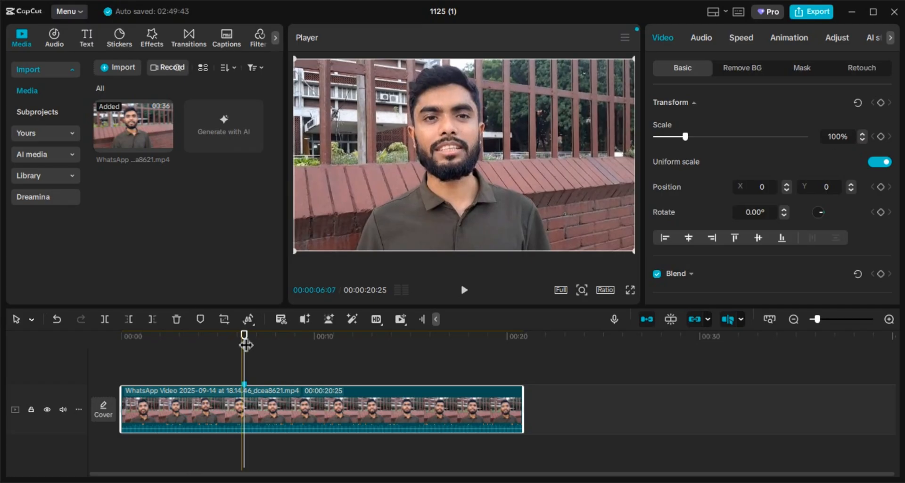
{"action": "mouse_move", "coordinate": [245, 344]}
{"action": "left_mouse_down"}
{"action": "mouse_move", "coordinate": [403, 351]}
{"action": "mouse_move", "coordinate": [313, 351]}
{"action": "left_mouse_up"}
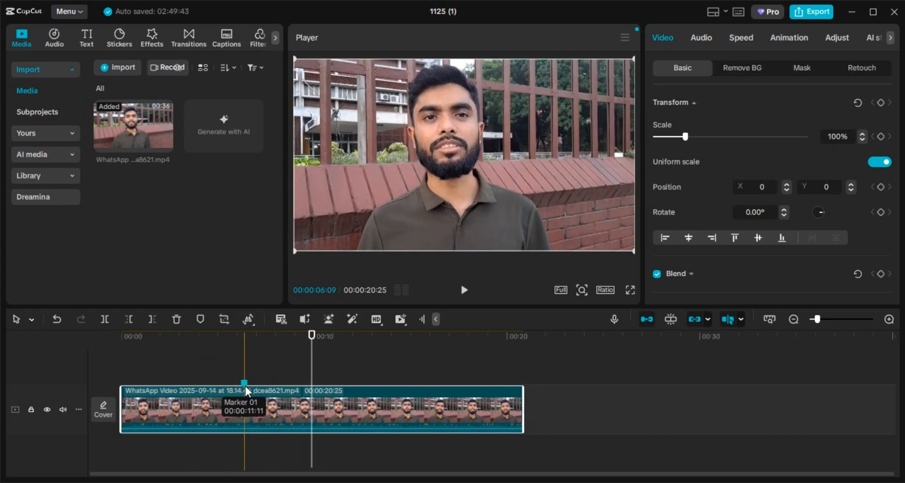
{"action": "mouse_move", "coordinate": [247, 384]}
{"action": "left_mouse_down"}
{"action": "mouse_move", "coordinate": [172, 386]}
{"action": "mouse_move", "coordinate": [273, 384]}
{"action": "mouse_move", "coordinate": [191, 382]}
{"action": "left_mouse_up"}
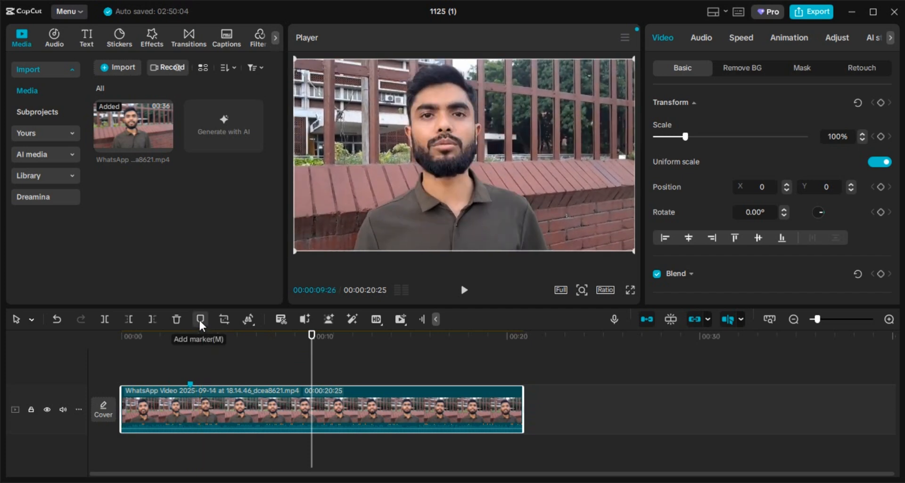
Add two more markers to the clip and move them to about 8 and 12 seconds.
{"action": "left_click", "coordinate": [200, 319]}
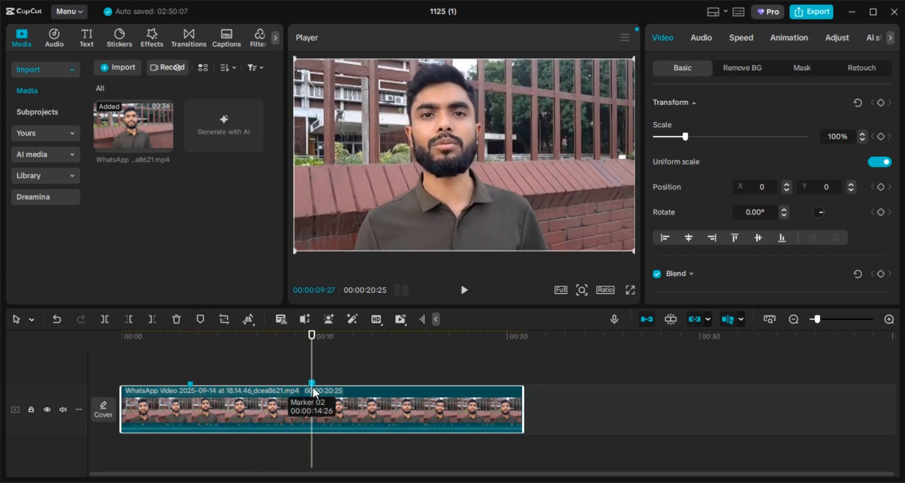
{"action": "left_click_drag", "start_coordinate": [313, 383], "coordinate": [281, 383]}
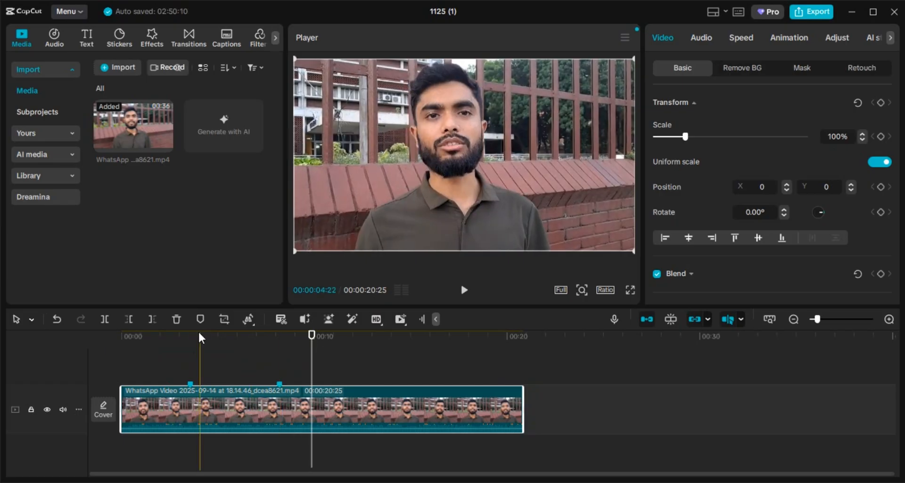
{"action": "left_click", "coordinate": [196, 317]}
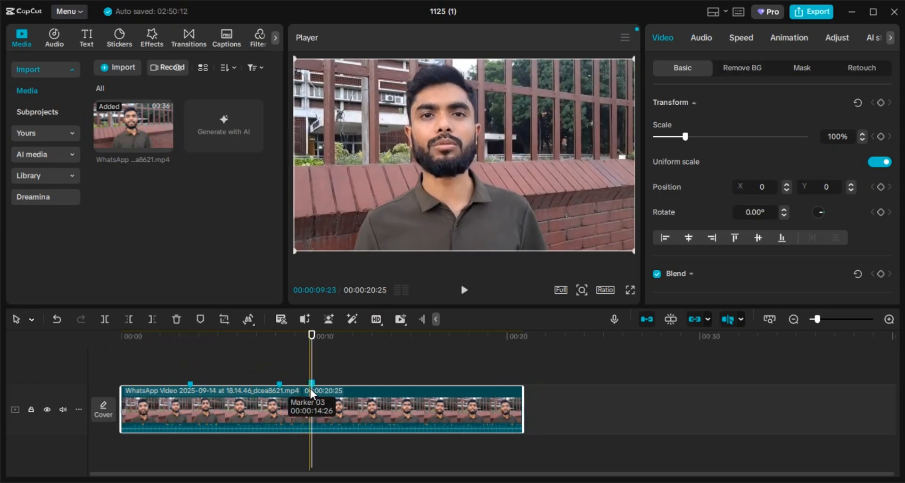
{"action": "left_click_drag", "start_coordinate": [310, 384], "coordinate": [347, 383]}
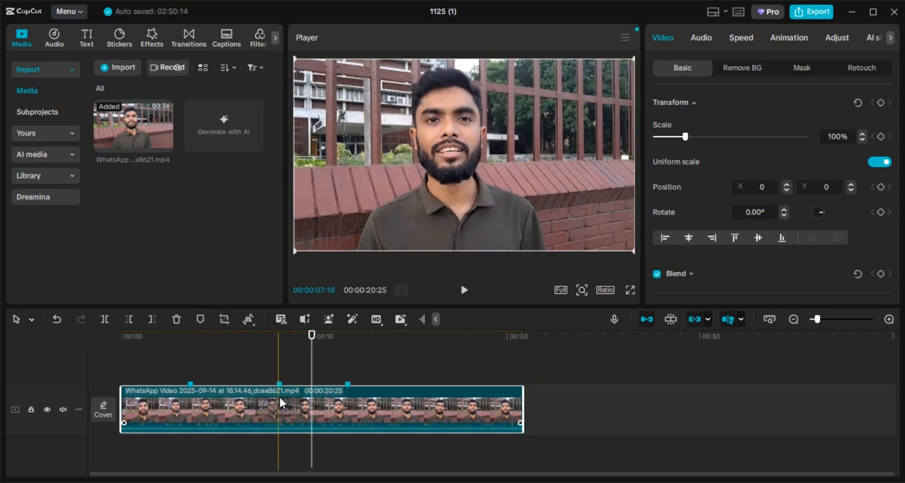
{"action": "left_click", "coordinate": [248, 335]}
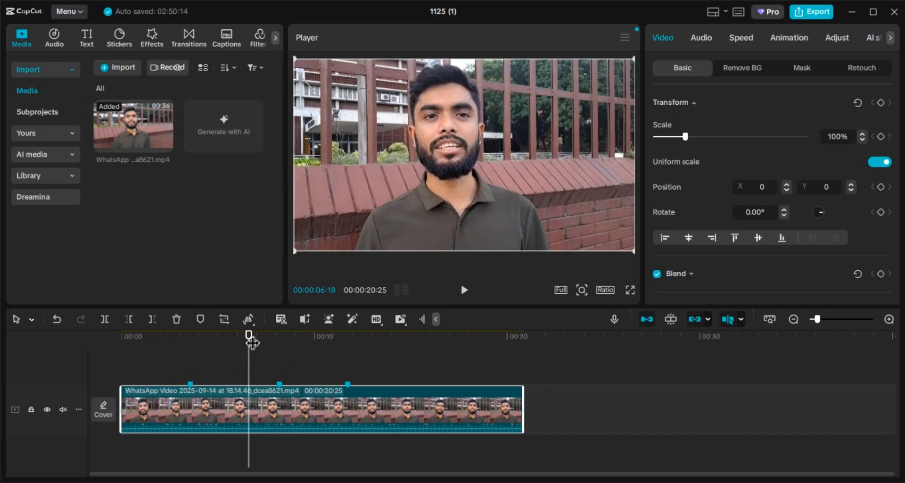
{"action": "left_click", "coordinate": [278, 335]}
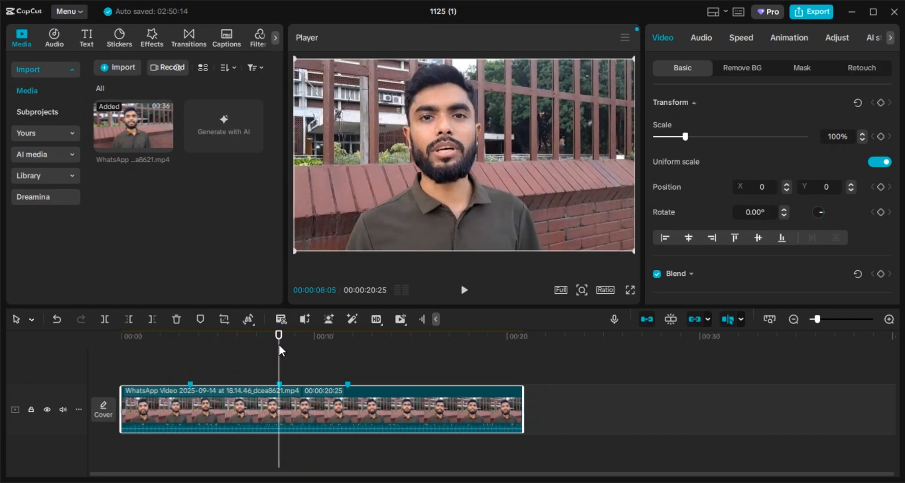
{"action": "left_click", "coordinate": [352, 253]}
{"action": "left_click", "coordinate": [255, 335]}
{"action": "left_click", "coordinate": [240, 335]}
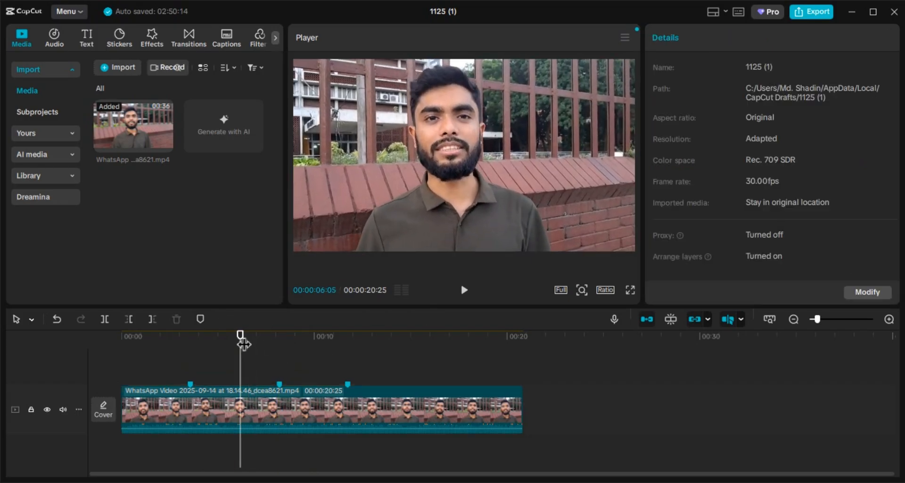
Add two markers to the timeline ruler with no clip selected and move them to about 00:00:09:10 and 00:00:03:25.
{"action": "left_click", "coordinate": [201, 319]}
{"action": "mouse_move", "coordinate": [240, 344]}
{"action": "left_mouse_down"}
{"action": "mouse_move", "coordinate": [313, 344]}
{"action": "mouse_move", "coordinate": [280, 344]}
{"action": "mouse_move", "coordinate": [301, 344]}
{"action": "left_mouse_up"}
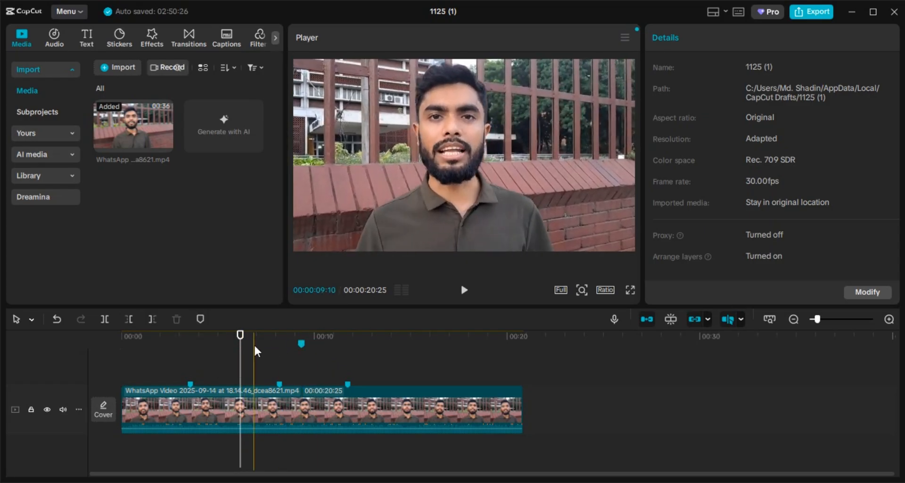
{"action": "left_click", "coordinate": [201, 319]}
{"action": "left_click_drag", "start_coordinate": [241, 342], "coordinate": [196, 344]}
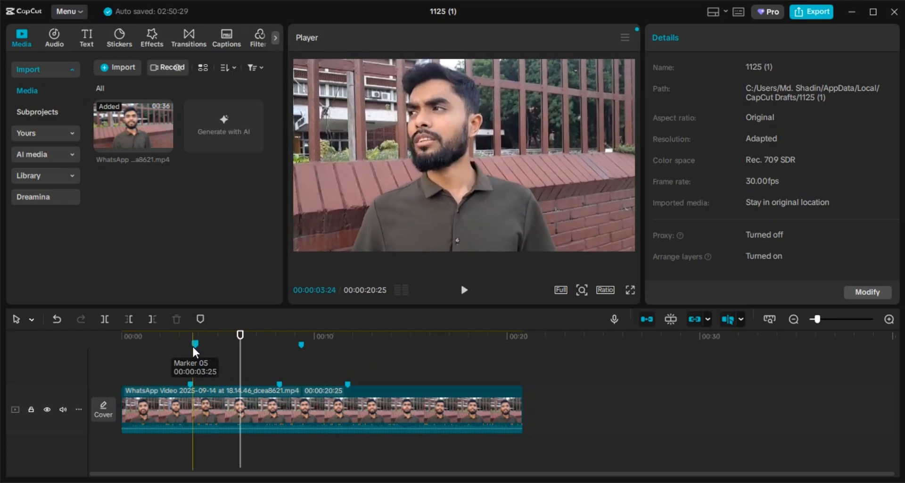
Delete the ruler marker at 00:00:03:25 and the clip's middle marker at about 8 seconds individually.
{"action": "right_click", "coordinate": [194, 341]}
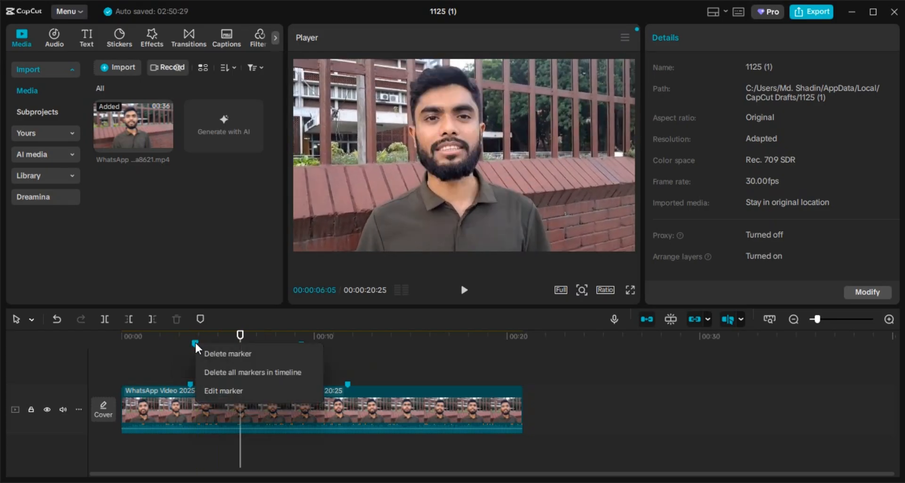
{"action": "left_click", "coordinate": [240, 354]}
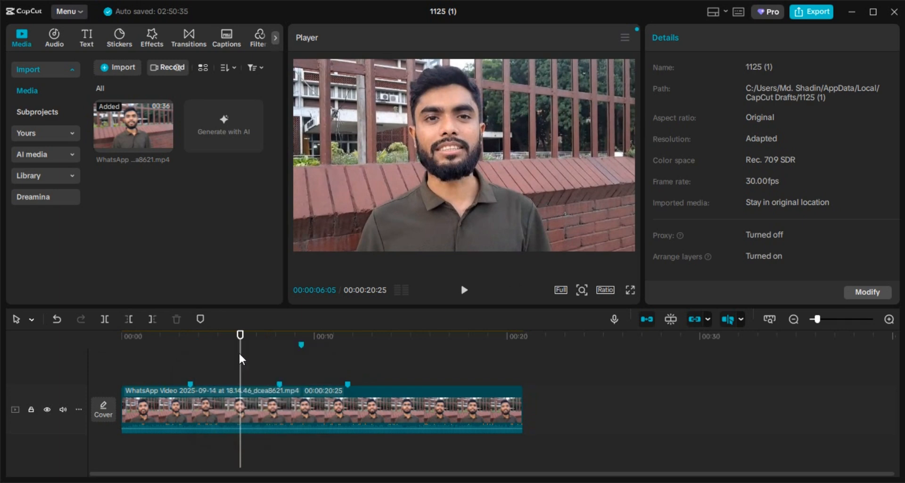
{"action": "right_click", "coordinate": [279, 383]}
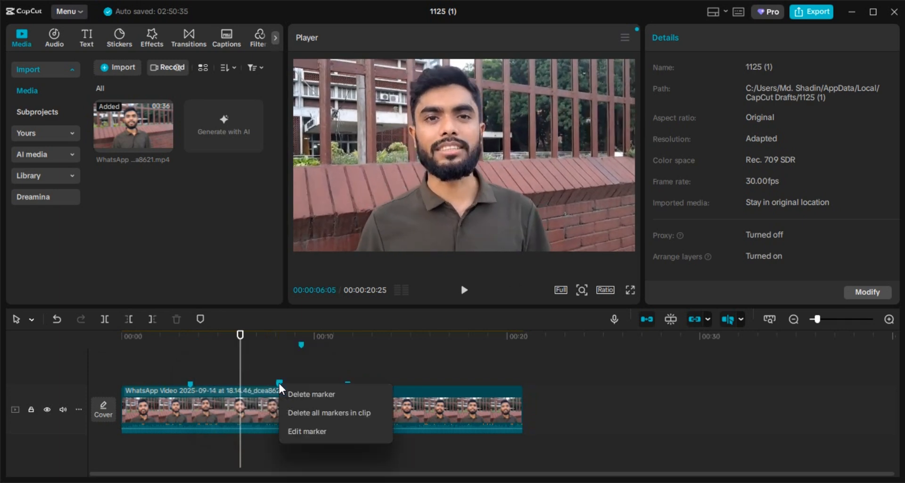
{"action": "left_click", "coordinate": [331, 393]}
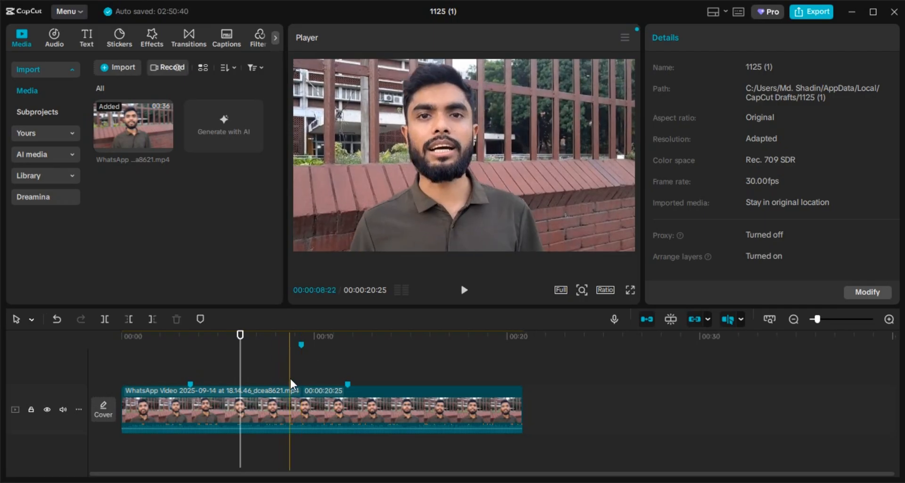
Delete all remaining markers in the clip at once, and also all markers in the timeline.
{"action": "right_click", "coordinate": [190, 383]}
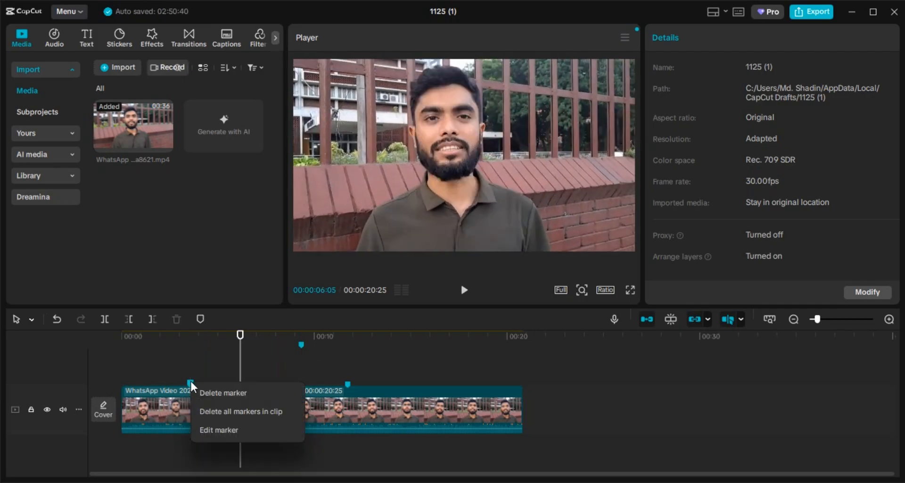
{"action": "left_click", "coordinate": [247, 409]}
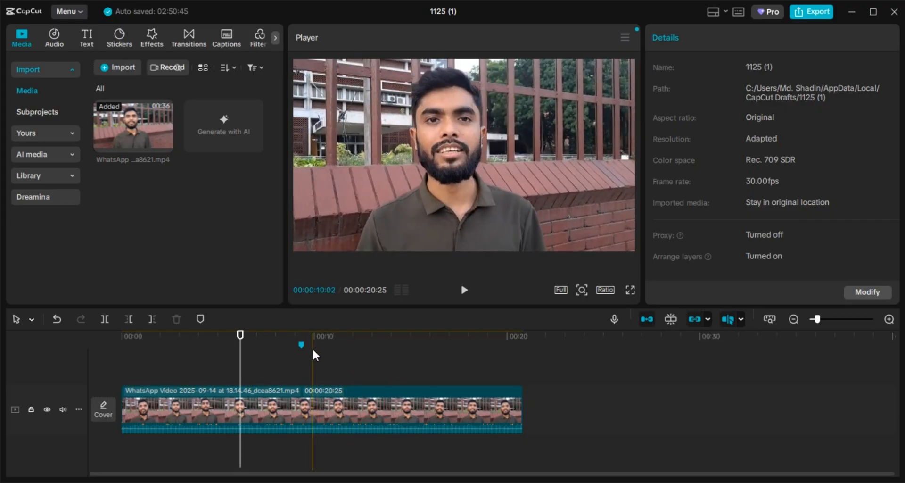
{"action": "right_click", "coordinate": [301, 344]}
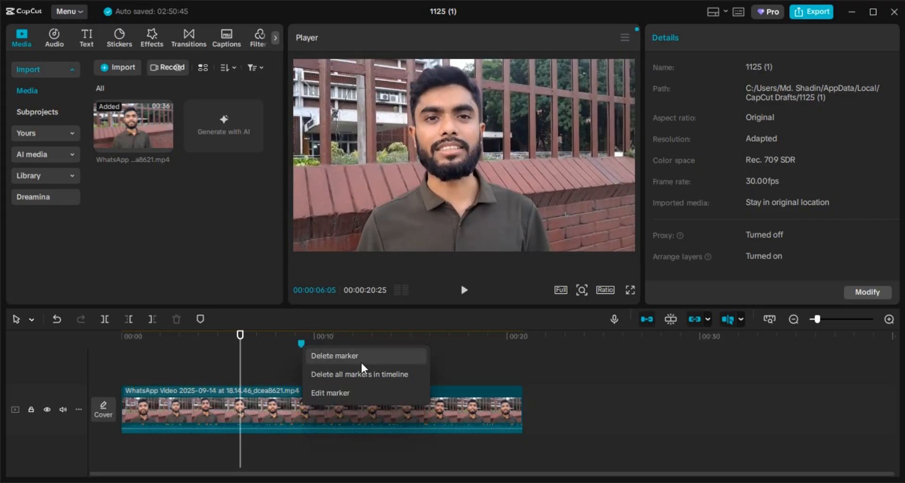
{"action": "left_click", "coordinate": [385, 374]}
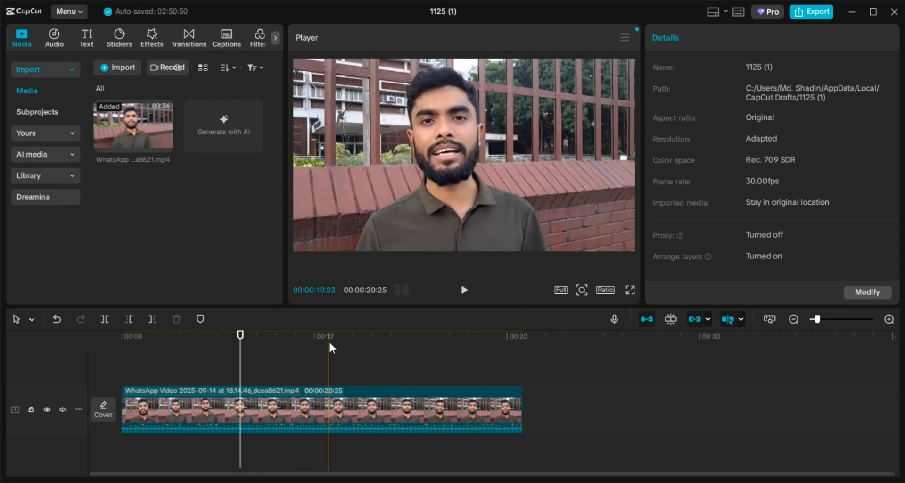
Crop away slightly less than half of the clip's frame from its left side, using the Free crop ratio.
{"action": "left_click", "coordinate": [234, 405]}
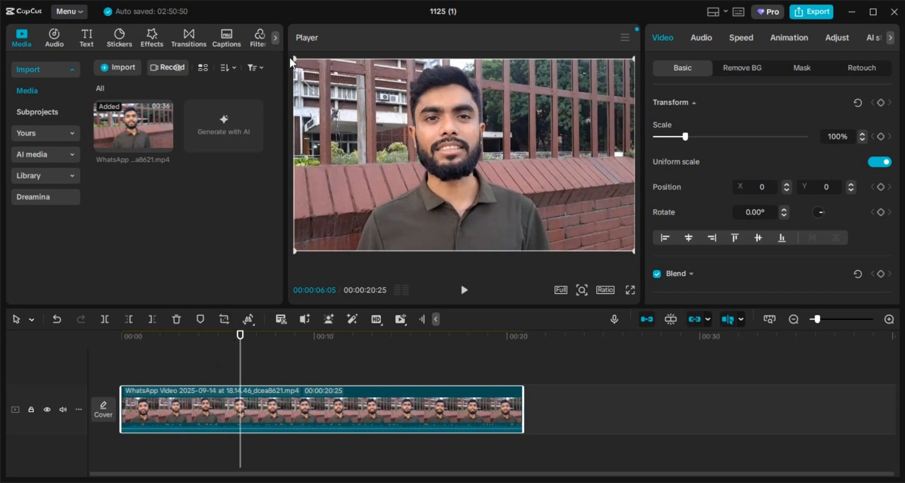
{"action": "mouse_move", "coordinate": [293, 57]}
{"action": "left_mouse_down"}
{"action": "mouse_move", "coordinate": [340, 90]}
{"action": "mouse_move", "coordinate": [297, 60]}
{"action": "mouse_move", "coordinate": [299, 67]}
{"action": "left_mouse_up"}
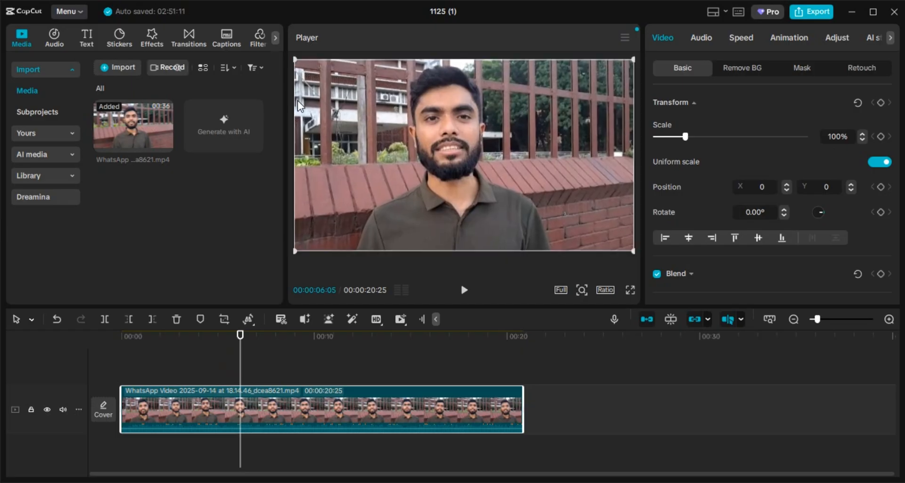
{"action": "left_click", "coordinate": [224, 319]}
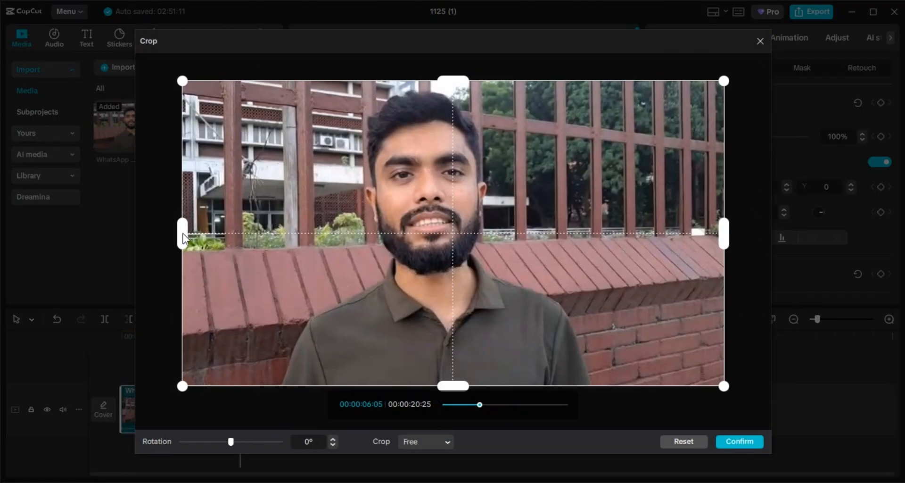
{"action": "left_click_drag", "start_coordinate": [183, 234], "coordinate": [430, 244]}
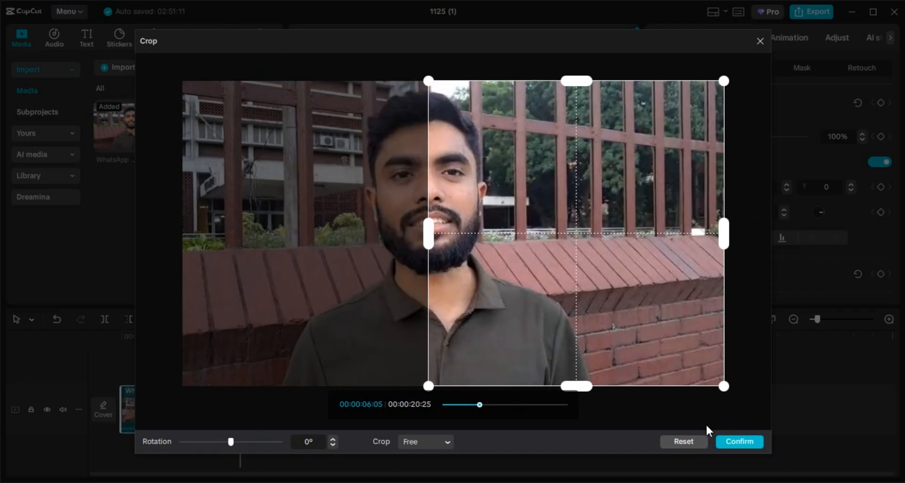
{"action": "left_click", "coordinate": [742, 443]}
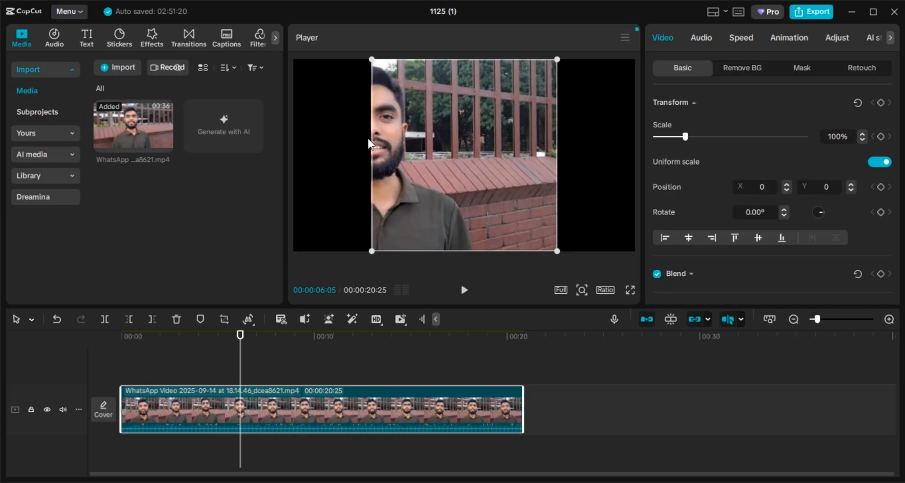
Reset the clip's crop to the full frame and apply it.
{"action": "left_click", "coordinate": [225, 321]}
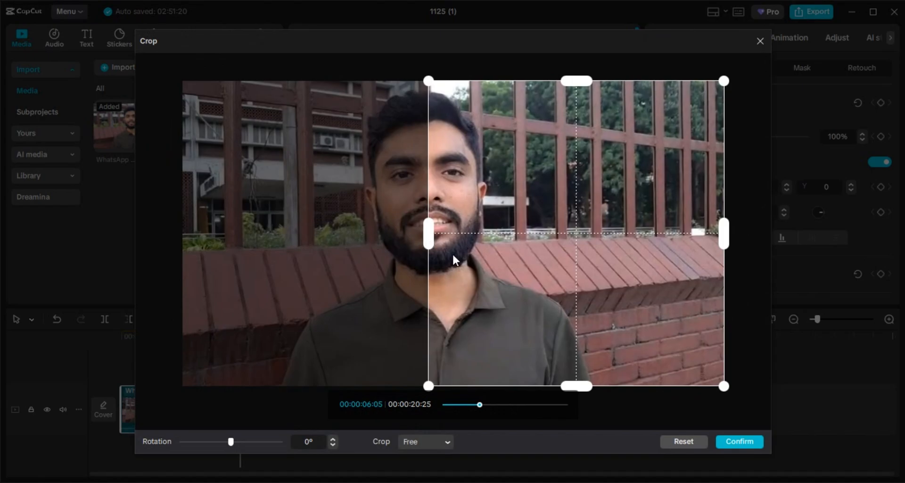
{"action": "left_click", "coordinate": [683, 442]}
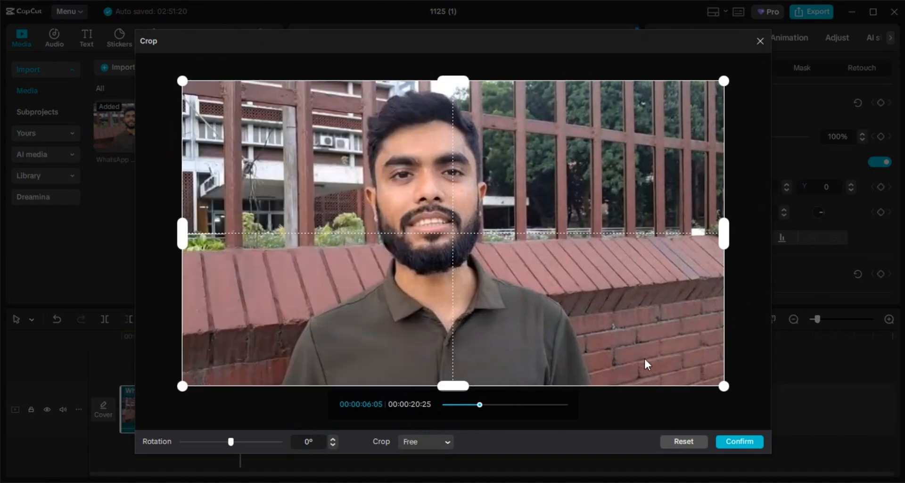
{"action": "left_click", "coordinate": [734, 442]}
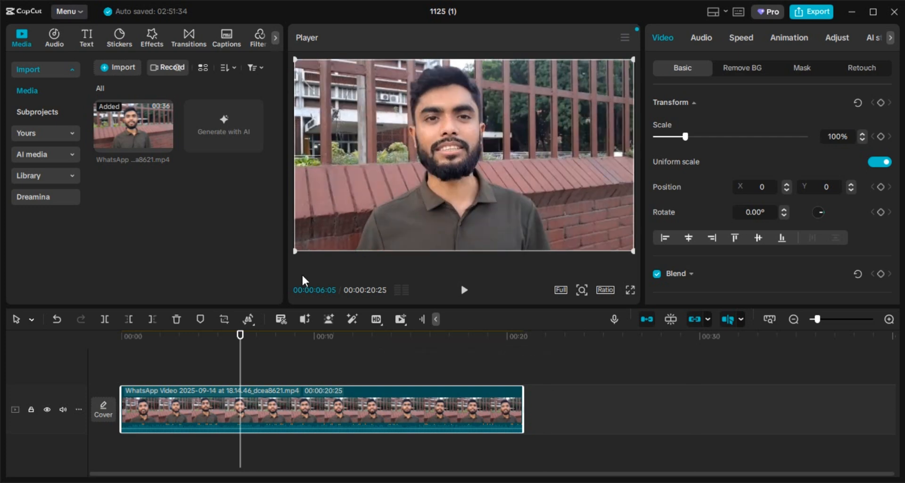
Insert a freeze frame into the clip at about 00:00:05:20.
{"action": "left_click", "coordinate": [248, 319]}
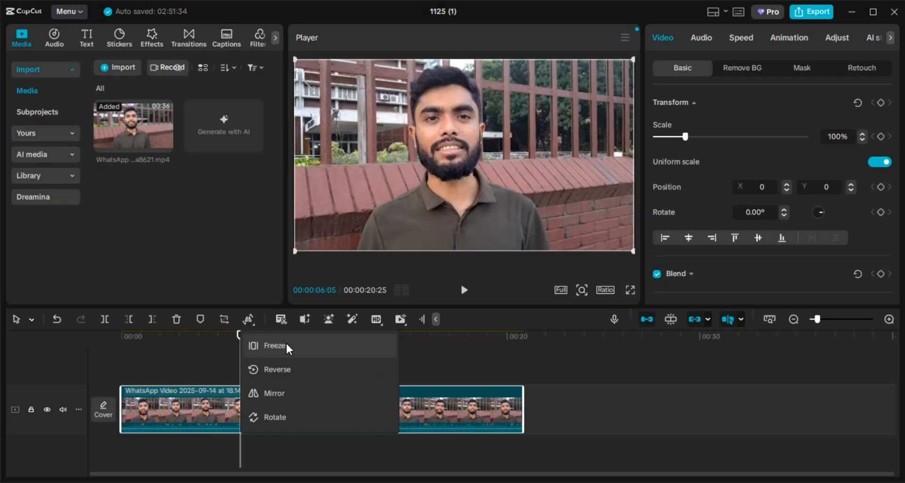
{"action": "left_click", "coordinate": [226, 341]}
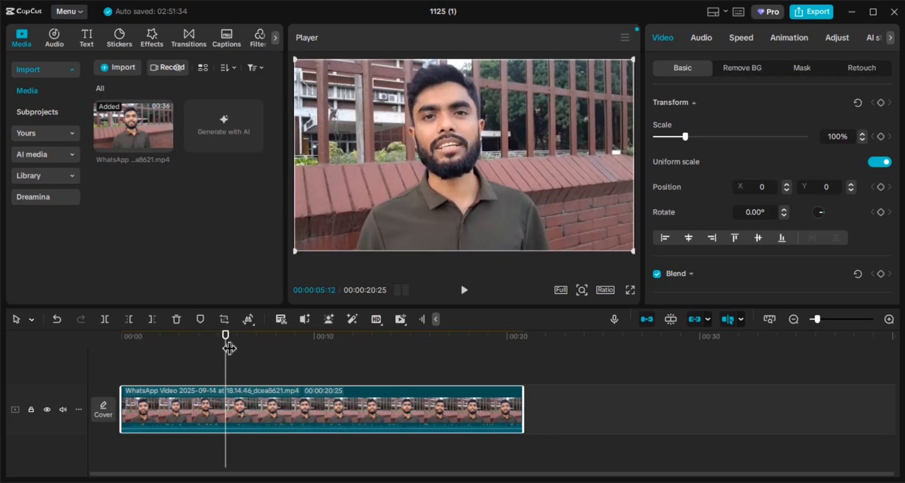
{"action": "left_click_drag", "start_coordinate": [229, 348], "coordinate": [232, 345]}
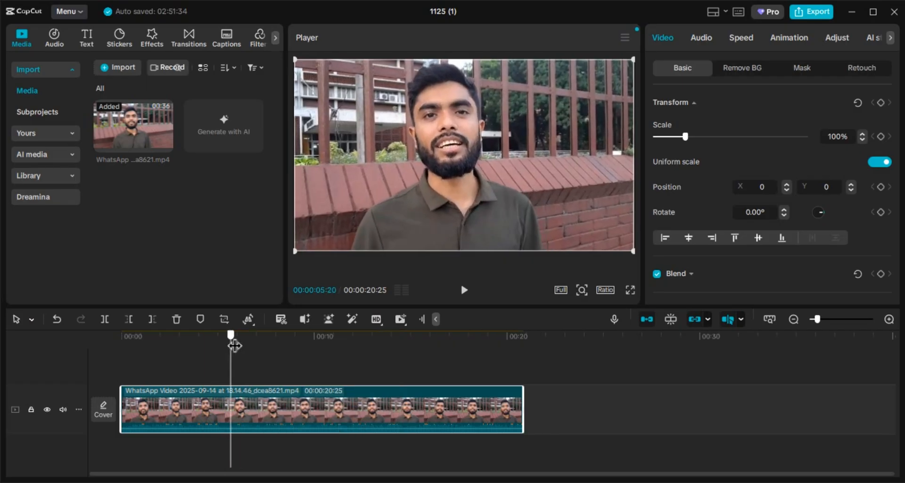
{"action": "left_click", "coordinate": [249, 321]}
{"action": "left_click", "coordinate": [251, 320]}
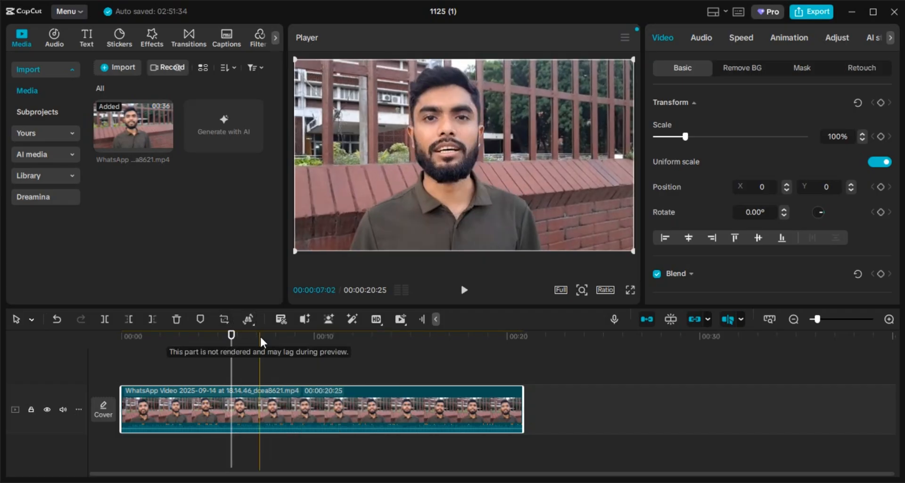
{"action": "left_click", "coordinate": [252, 322]}
{"action": "left_click", "coordinate": [272, 342]}
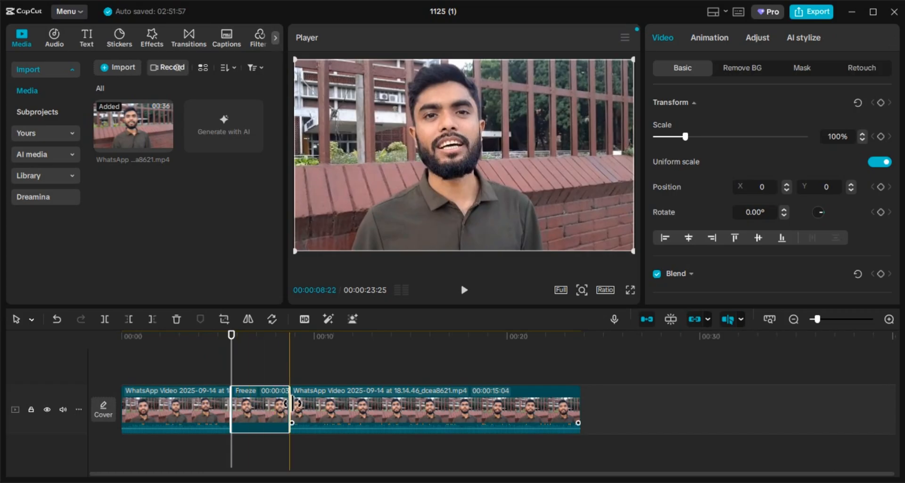
Extend the freeze frame's duration to 00:00:06:05, scrub through it, and delete it from the timeline.
{"action": "left_click_drag", "start_coordinate": [294, 403], "coordinate": [349, 404]}
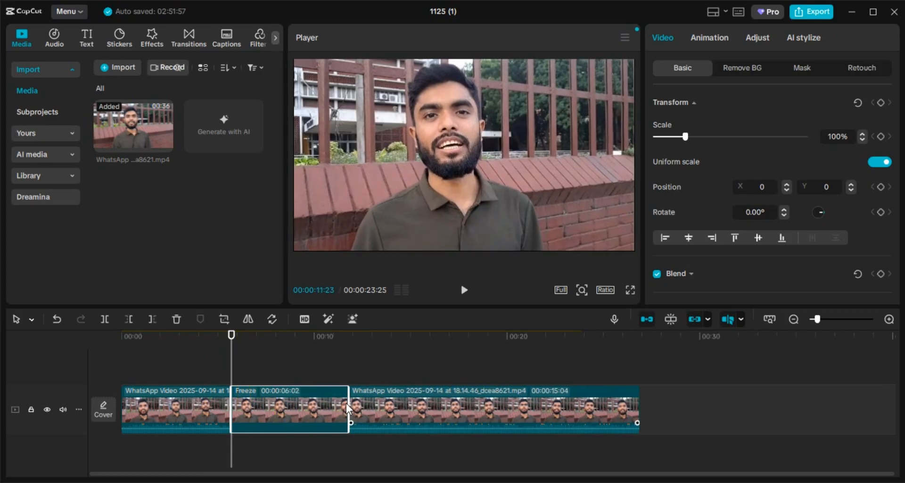
{"action": "left_click_drag", "start_coordinate": [236, 339], "coordinate": [295, 350]}
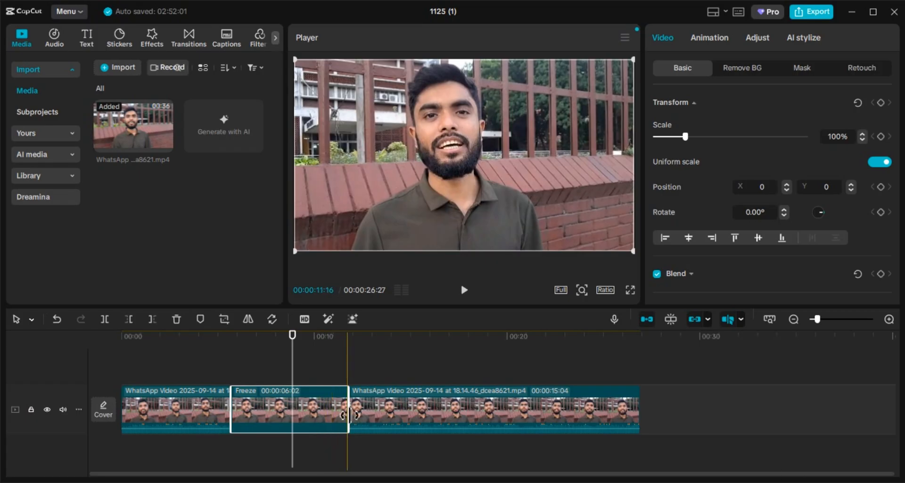
{"action": "mouse_move", "coordinate": [348, 409]}
{"action": "left_mouse_down"}
{"action": "mouse_move", "coordinate": [264, 409]}
{"action": "mouse_move", "coordinate": [375, 409]}
{"action": "mouse_move", "coordinate": [277, 409]}
{"action": "mouse_move", "coordinate": [350, 409]}
{"action": "left_mouse_up"}
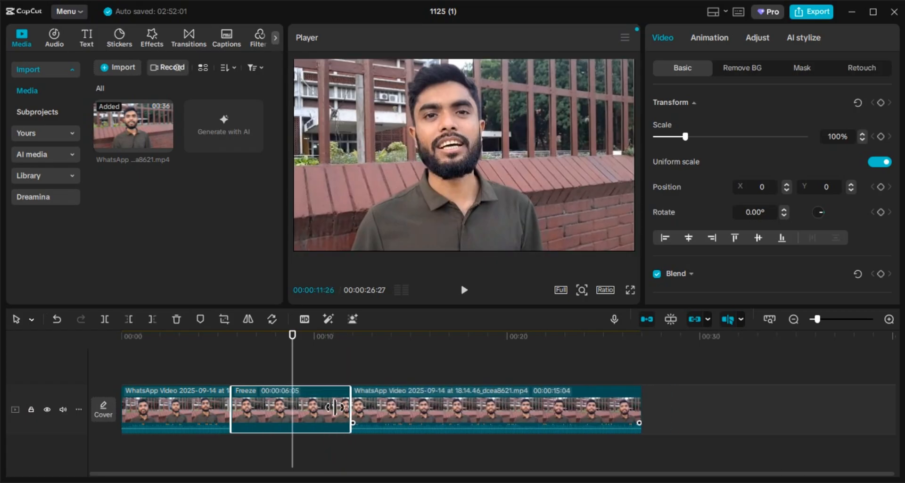
{"action": "mouse_move", "coordinate": [296, 343]}
{"action": "left_mouse_down"}
{"action": "mouse_move", "coordinate": [252, 344]}
{"action": "mouse_move", "coordinate": [377, 346]}
{"action": "mouse_move", "coordinate": [281, 346]}
{"action": "left_mouse_up"}
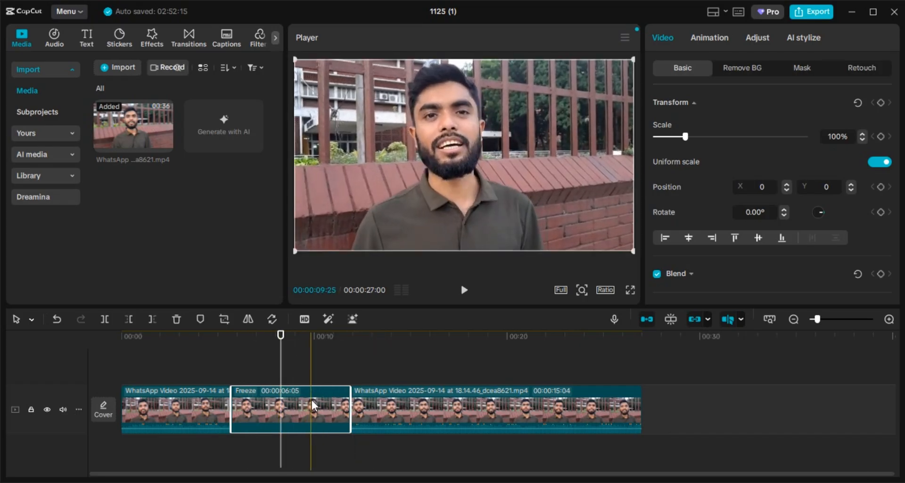
{"action": "key", "text": "Delete"}
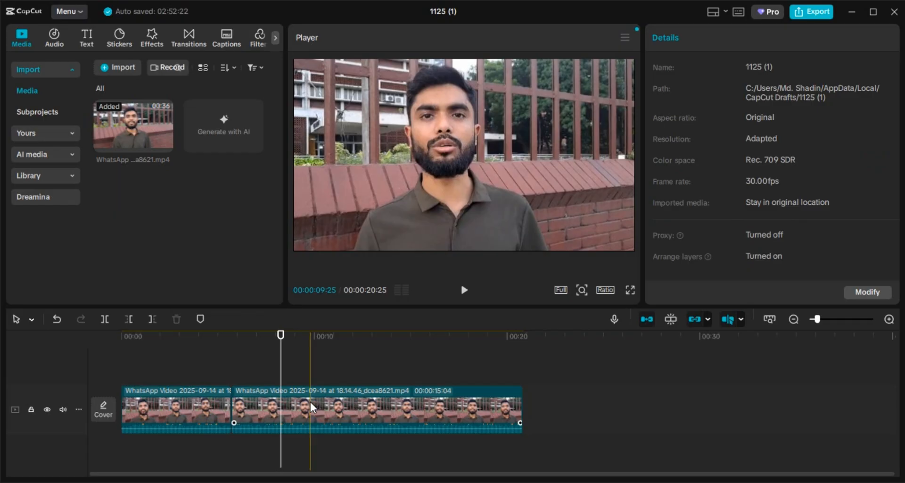
Try to reverse the second clip on the timeline.
{"action": "left_click", "coordinate": [254, 397]}
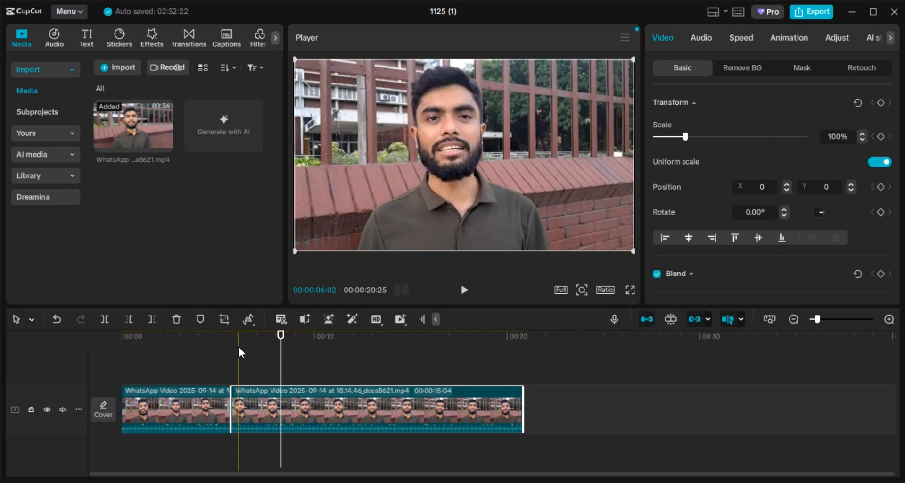
{"action": "left_click", "coordinate": [249, 321]}
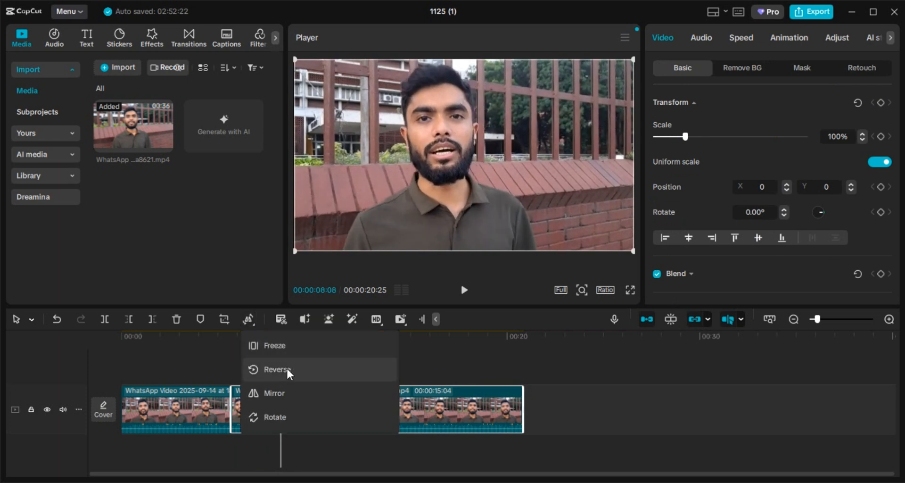
{"action": "left_click", "coordinate": [417, 357]}
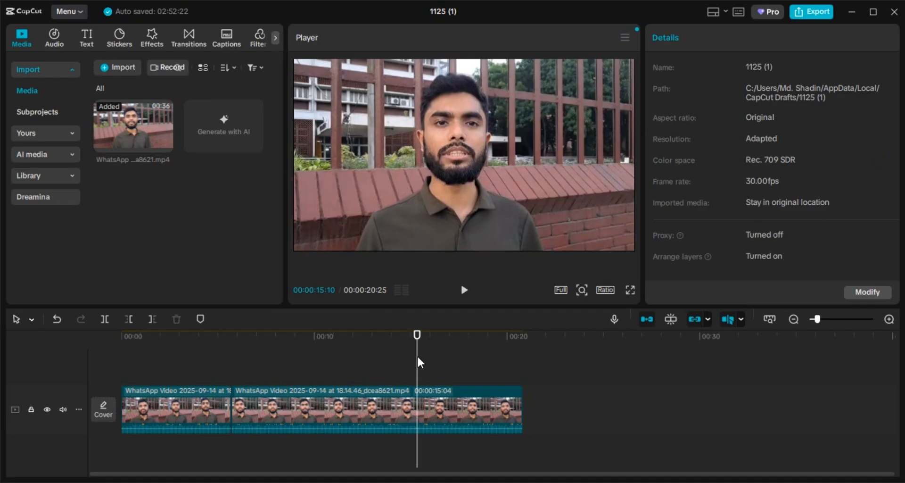
{"action": "left_click", "coordinate": [273, 398]}
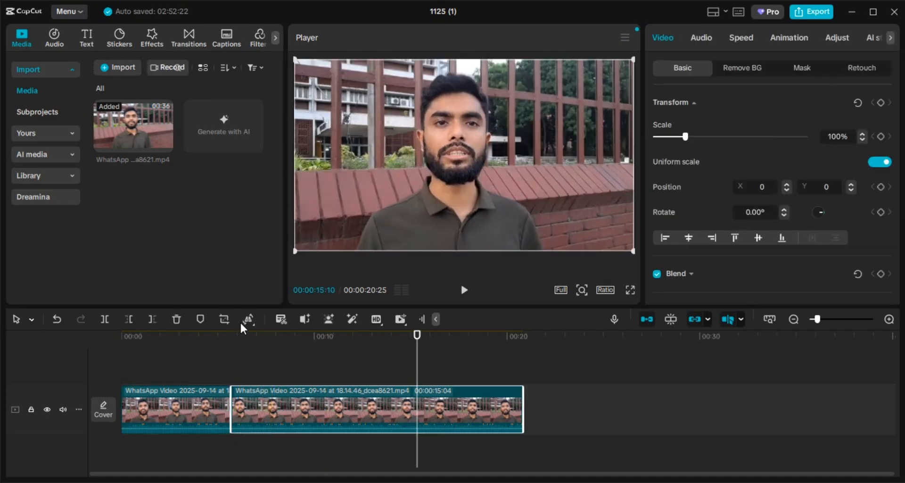
{"action": "mouse_move", "coordinate": [250, 320]}
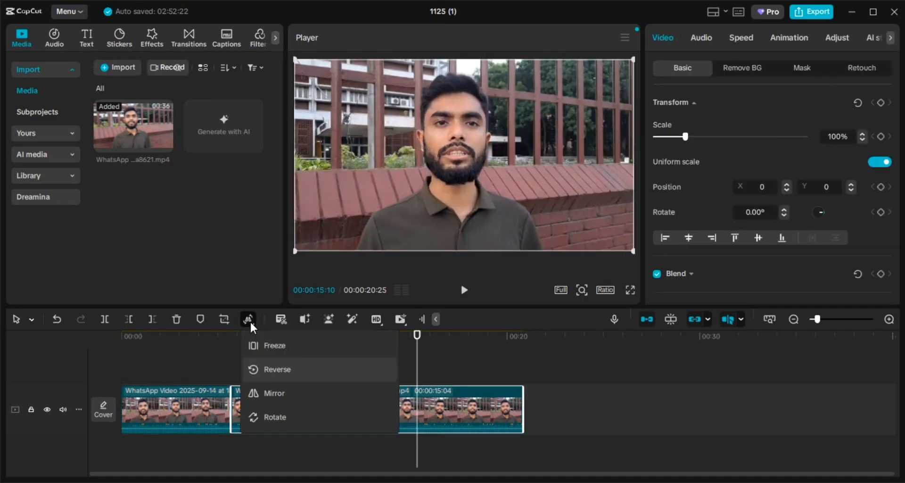
{"action": "left_click", "coordinate": [280, 369]}
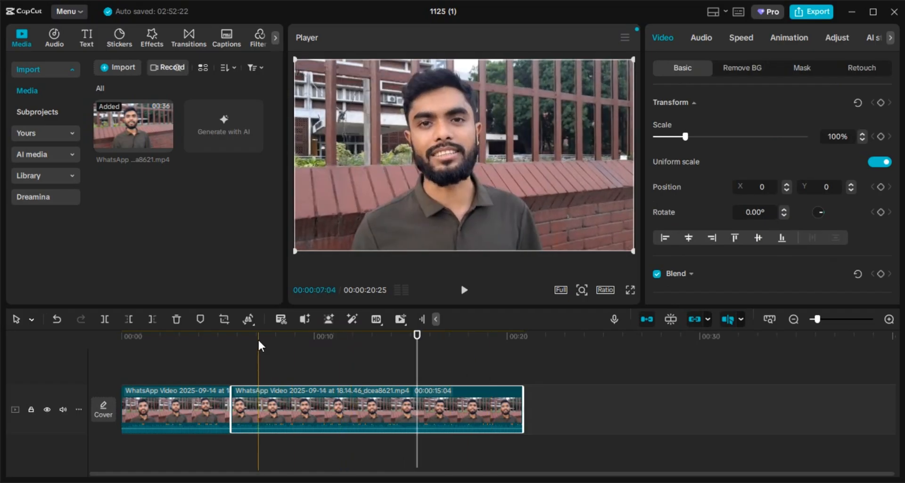
{"action": "mouse_move", "coordinate": [253, 322]}
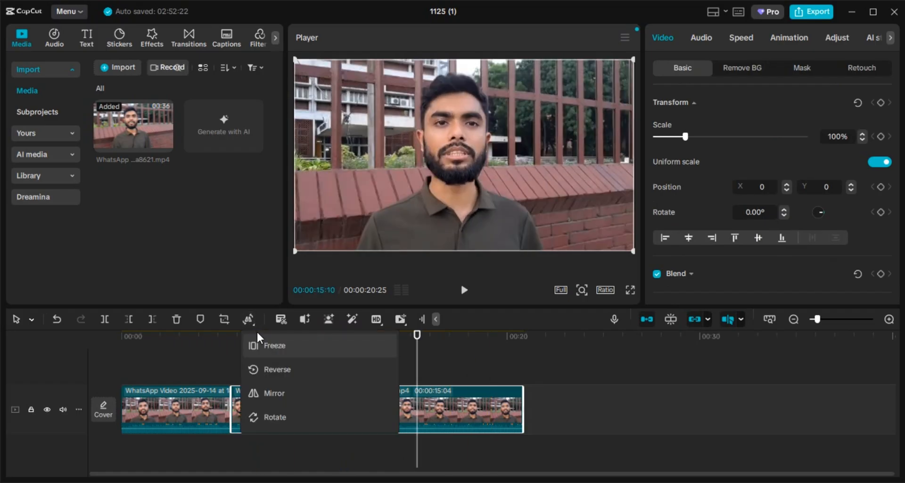
{"action": "left_click", "coordinate": [320, 373]}
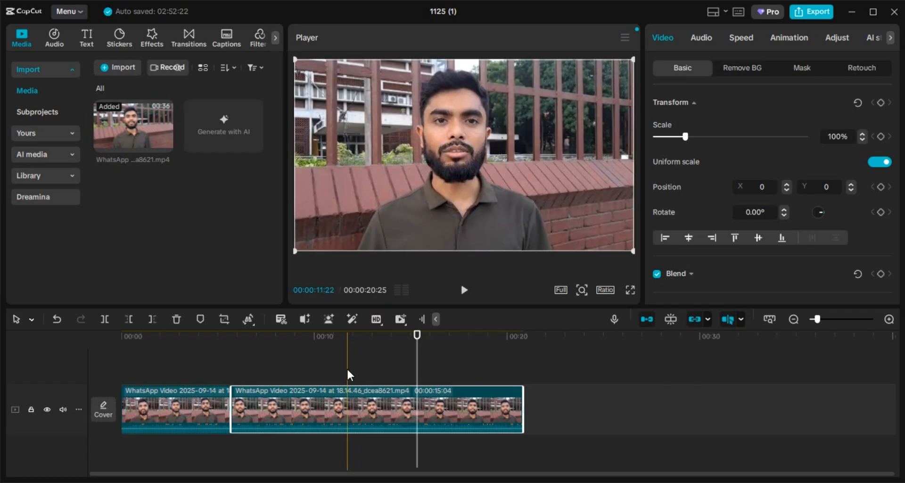
Mirror the second clip's picture and mirror it back to its original orientation.
{"action": "left_click", "coordinate": [252, 320]}
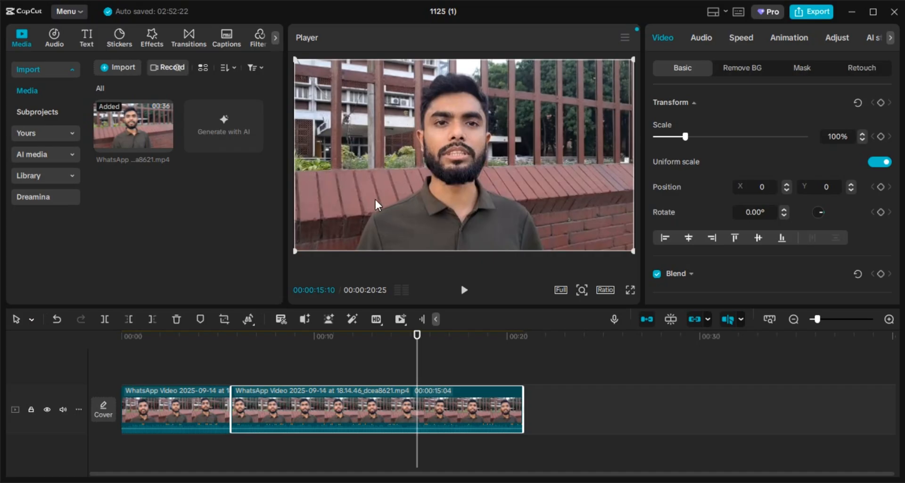
{"action": "mouse_move", "coordinate": [252, 320]}
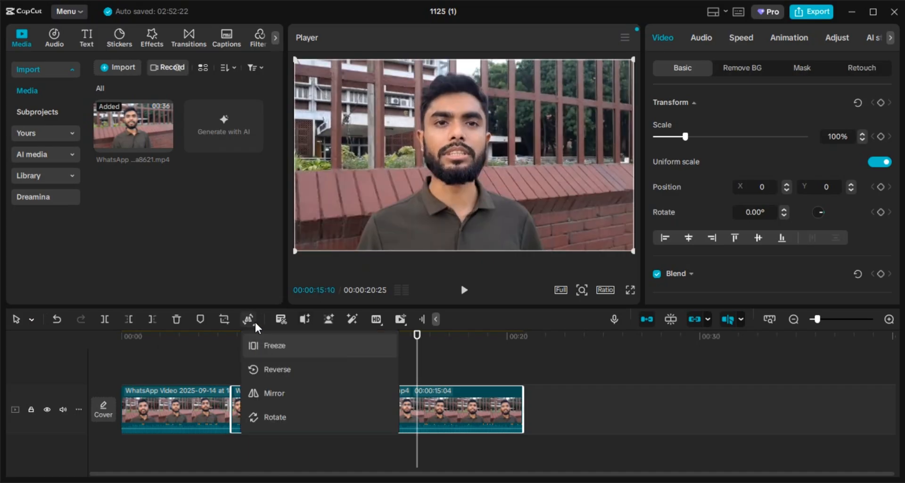
{"action": "left_click", "coordinate": [275, 393]}
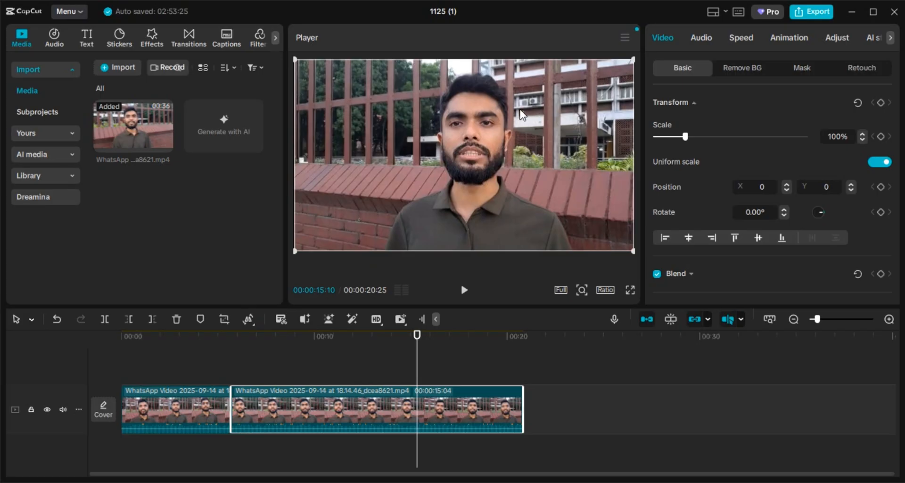
{"action": "mouse_move", "coordinate": [253, 321]}
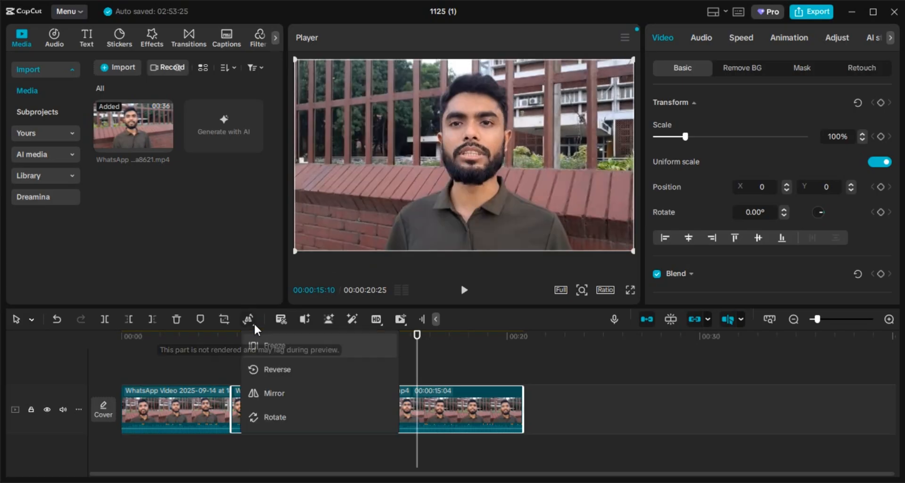
{"action": "left_click", "coordinate": [271, 394]}
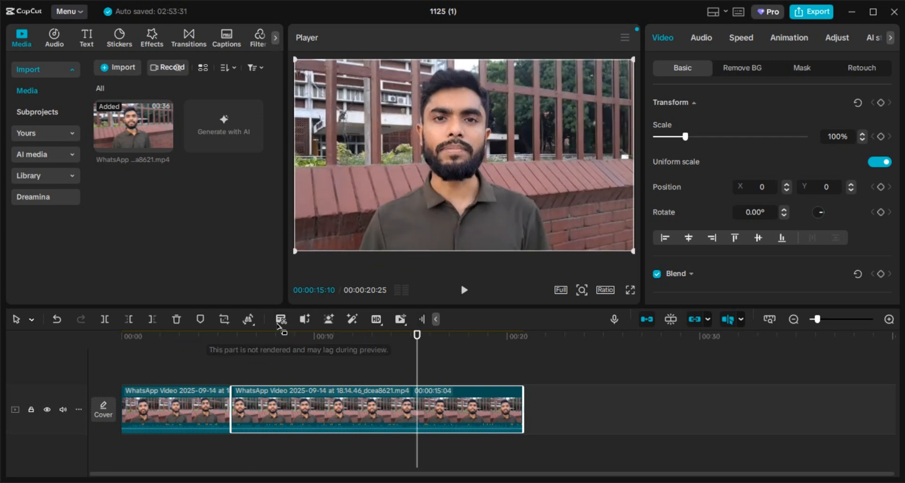
Rotate the second clip through a full turn in four 90° increments, to 360°.
{"action": "mouse_move", "coordinate": [253, 325]}
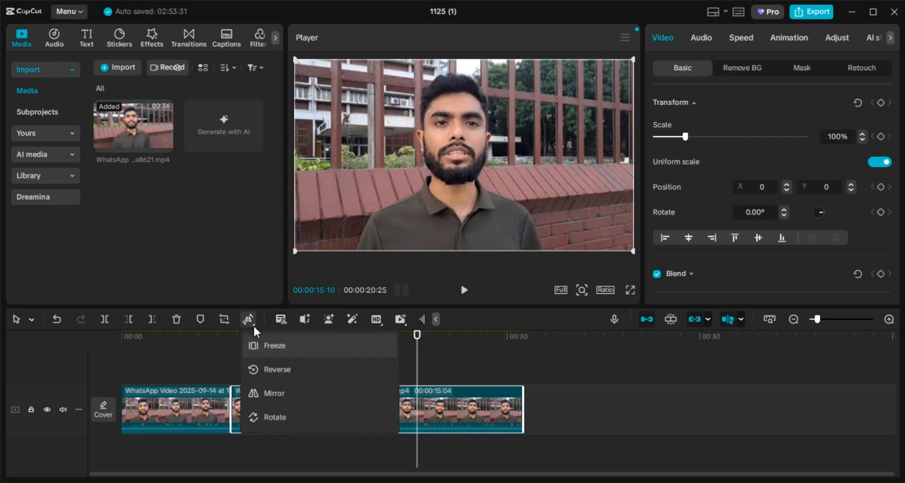
{"action": "left_click", "coordinate": [289, 419]}
{"action": "left_click", "coordinate": [288, 419]}
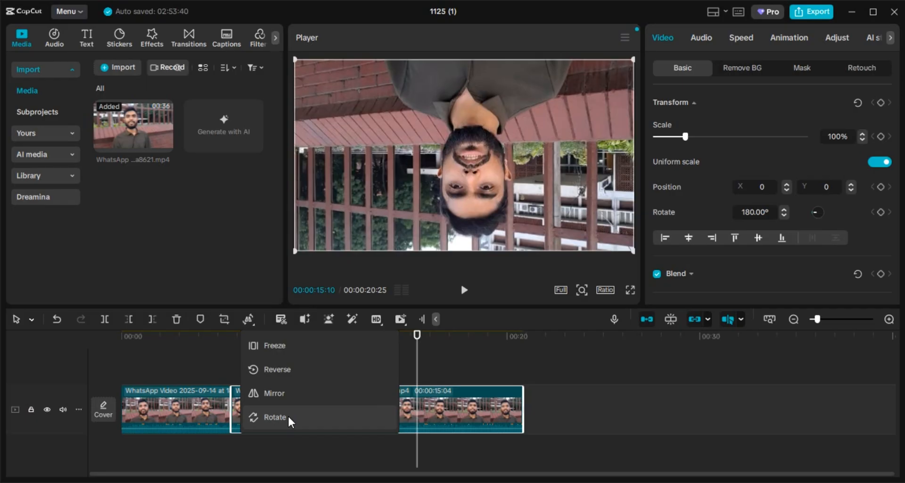
{"action": "left_click", "coordinate": [287, 420]}
{"action": "left_click", "coordinate": [288, 420]}
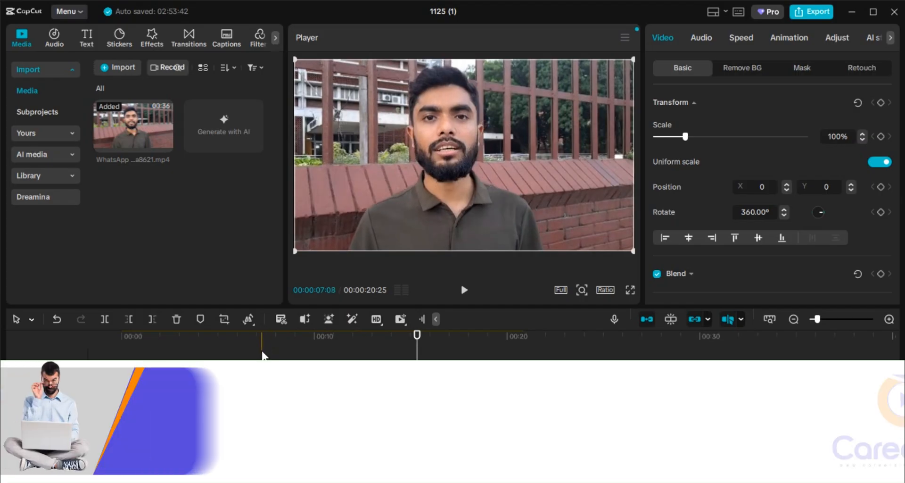
Move the playhead to about 00:00:07:09 and select the second clip.
{"action": "left_click", "coordinate": [262, 354]}
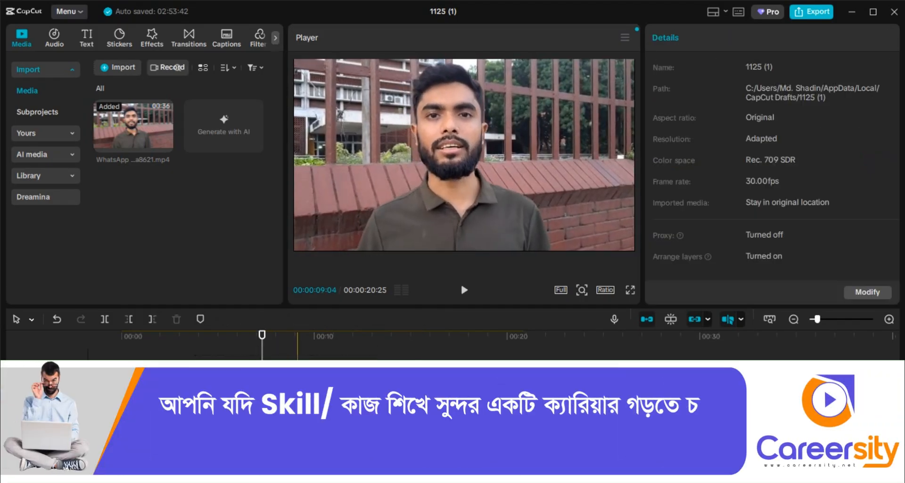
{"action": "left_click", "coordinate": [298, 351]}
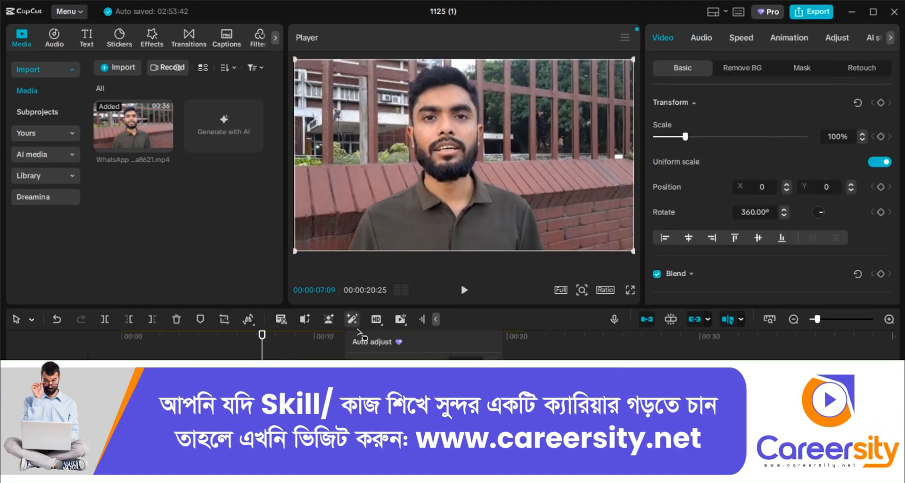